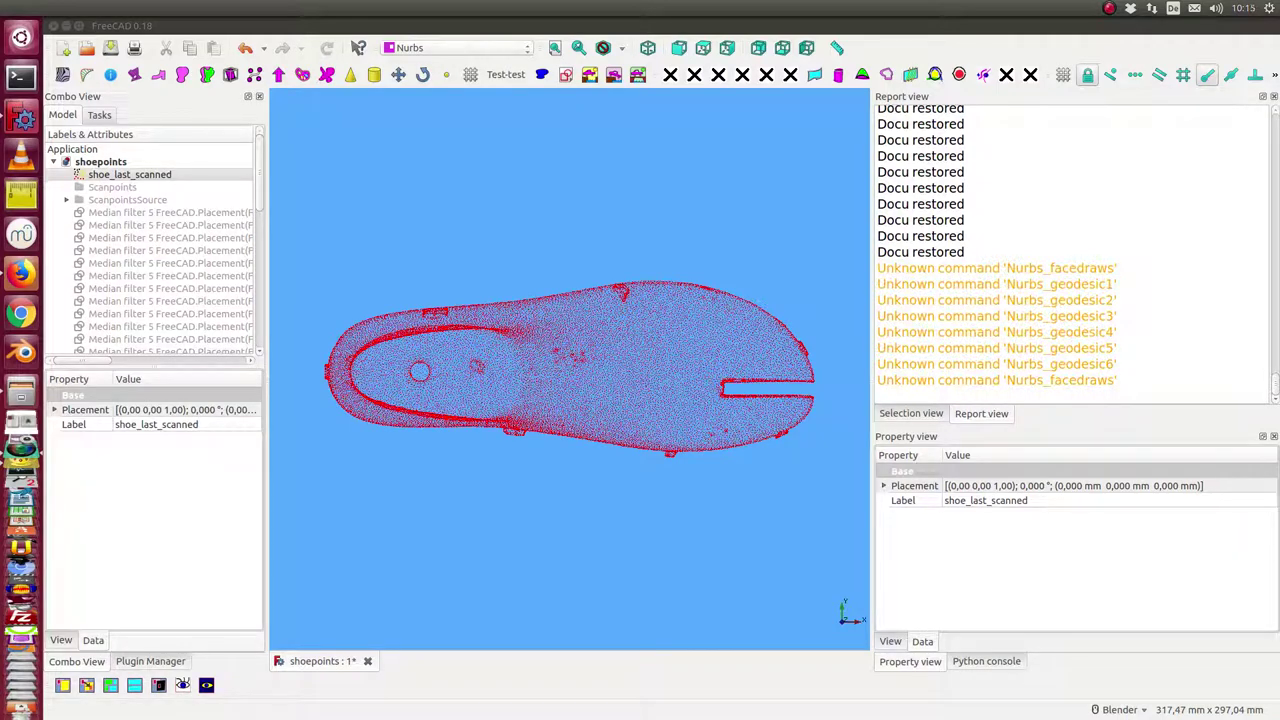
Inspect ScanpointsSource and orbit the shoe-last point cloud into a straight side view
middle_click_drag(560, 627, 548, 487)
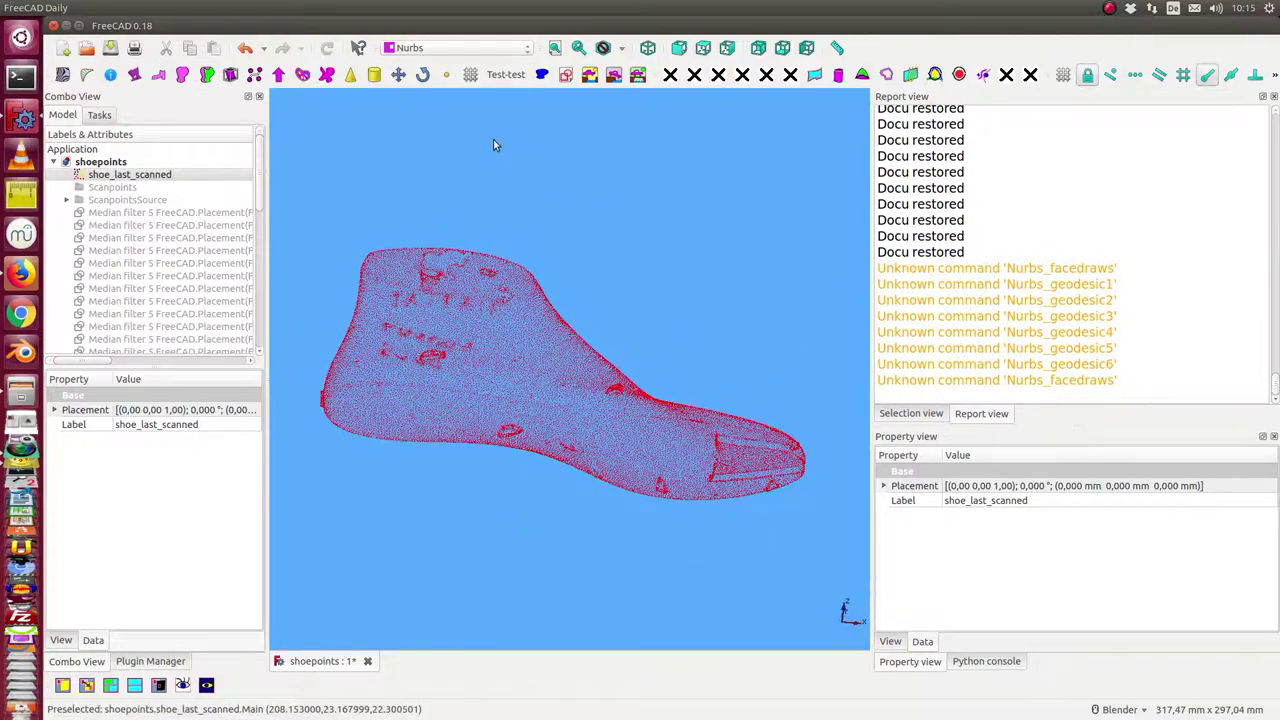
left_click(130, 200)
mouse_move(570, 430)
middle_mouse_down()
mouse_move(620, 430)
mouse_move(560, 440)
middle_mouse_up()
middle_click_drag(391, 528, 480, 520)
middle_click_drag(555, 468, 348, 390)
Hide the scanned shoe-last point cloud and the ScanpointsSource curves
left_click(115, 175)
key("space")
left_click(125, 200)
key("space")
Show the GRP_9 point set and frame it from Top view, zoomed in
scroll(255, 230, "down", 10)
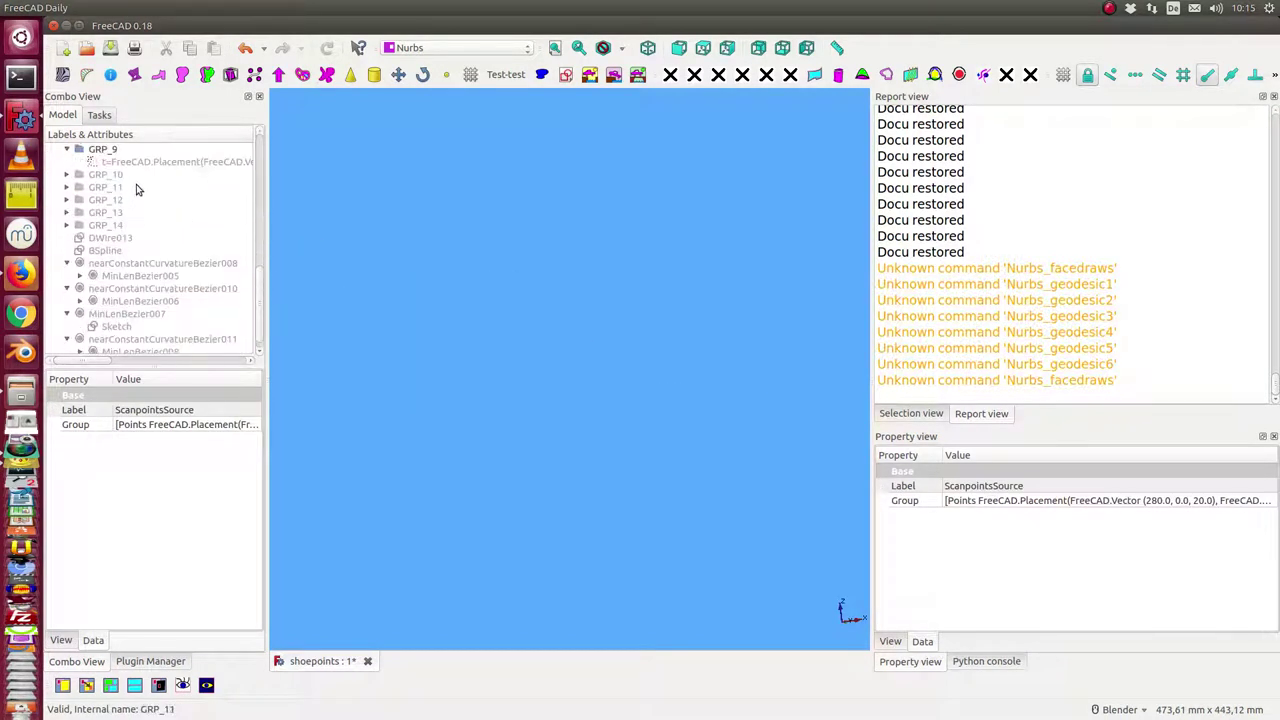
left_click(145, 161)
key("space")
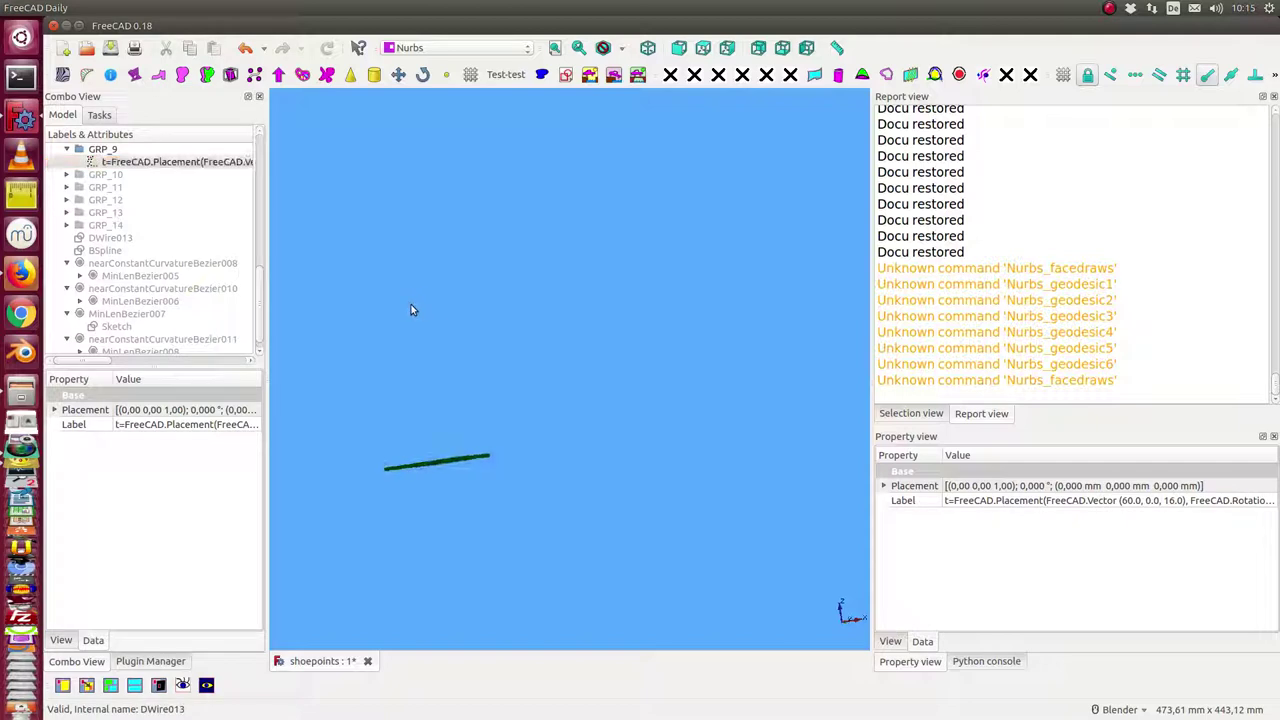
key("2")
middle_click_drag(437, 466, 568, 518, "shift")
scroll(568, 518, "up", 3)
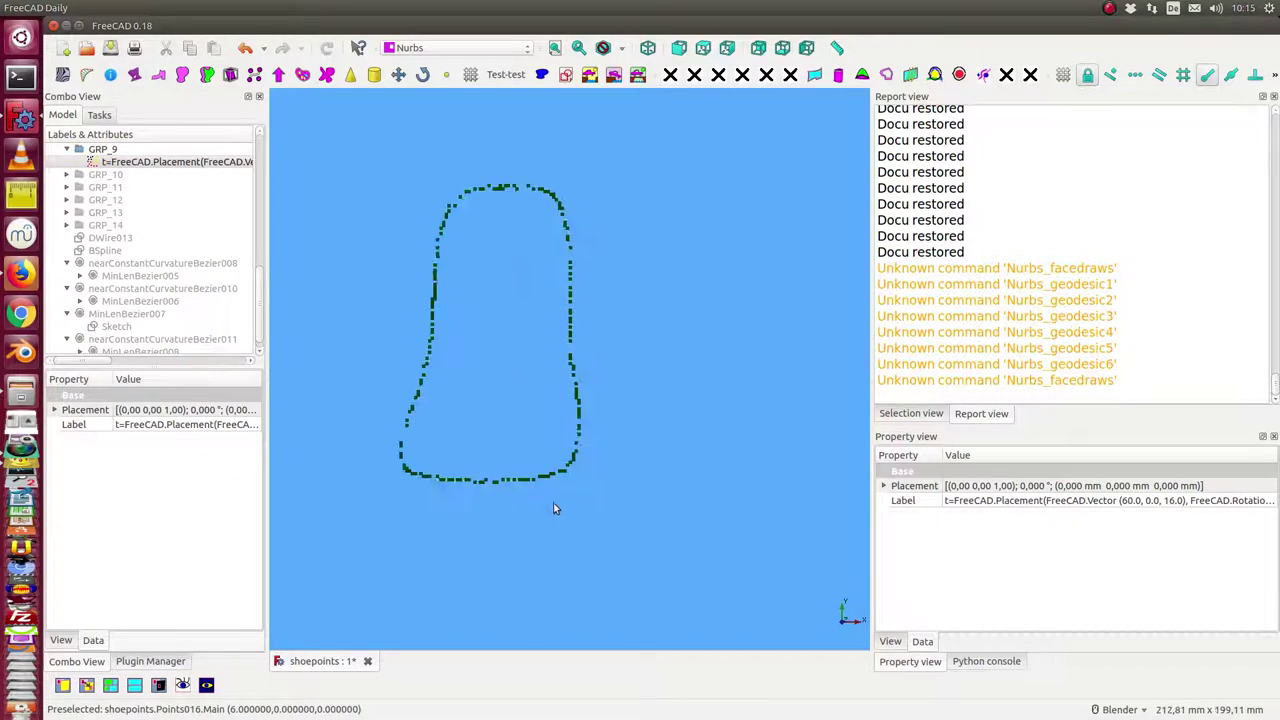
Create a new sketch on the XY plane
left_click(343, 311)
left_click(566, 76)
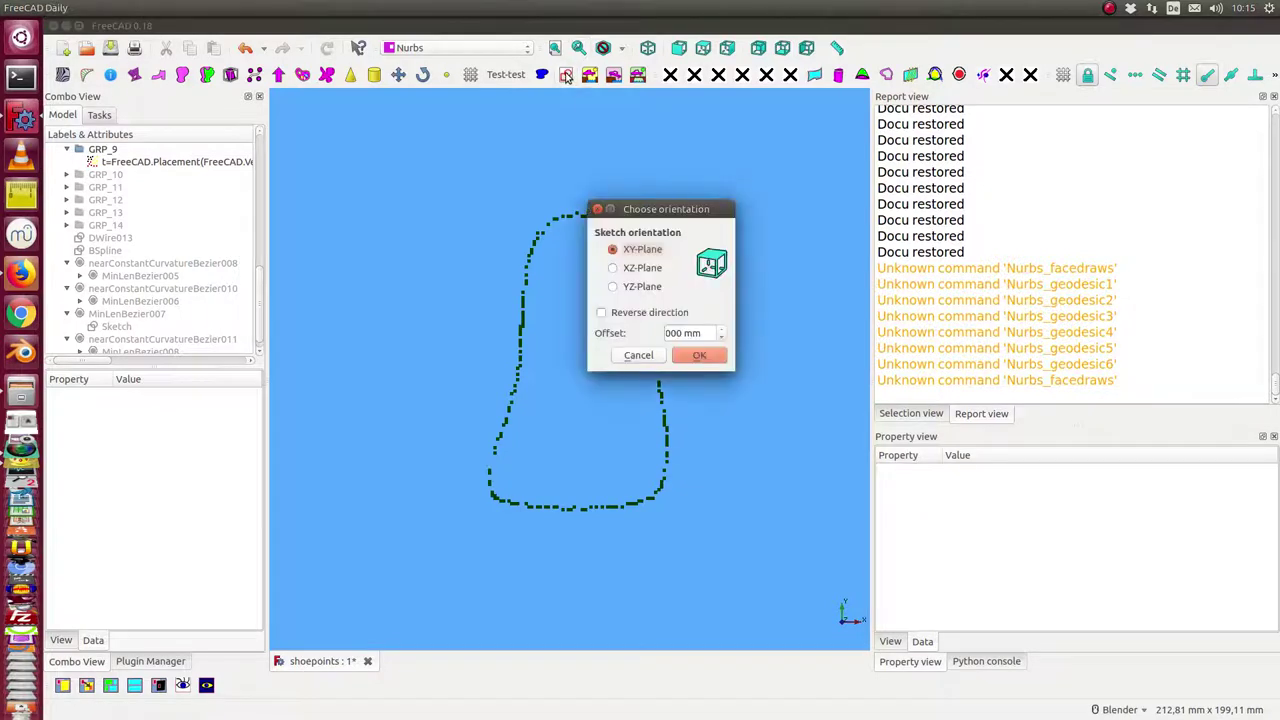
left_click(706, 357)
mouse_move(565, 280)
middle_mouse_down("shift")
mouse_move(561, 501)
mouse_move(554, 454)
middle_mouse_up("shift")
Start a polyline on the horizontal axis, tracing the bottom and left side to the top-left corner
left_click(484, 76)
left_click(542, 577)
left_click(479, 575)
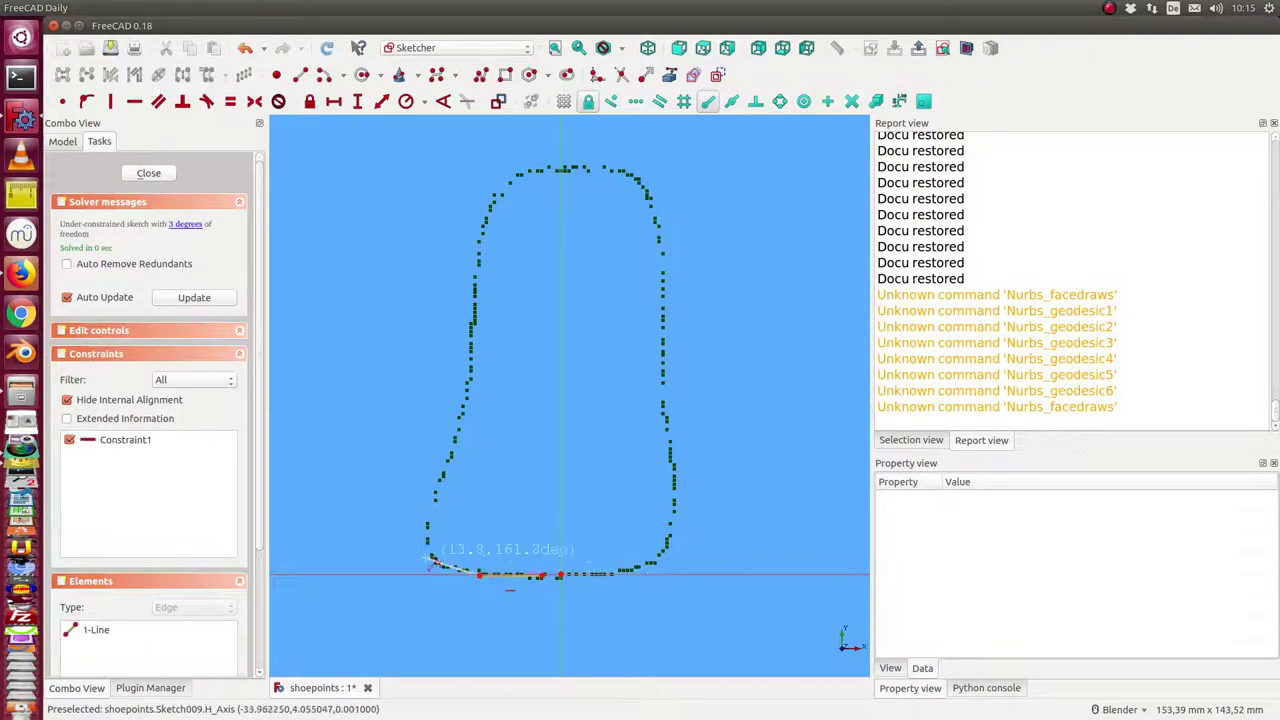
left_click(428, 551)
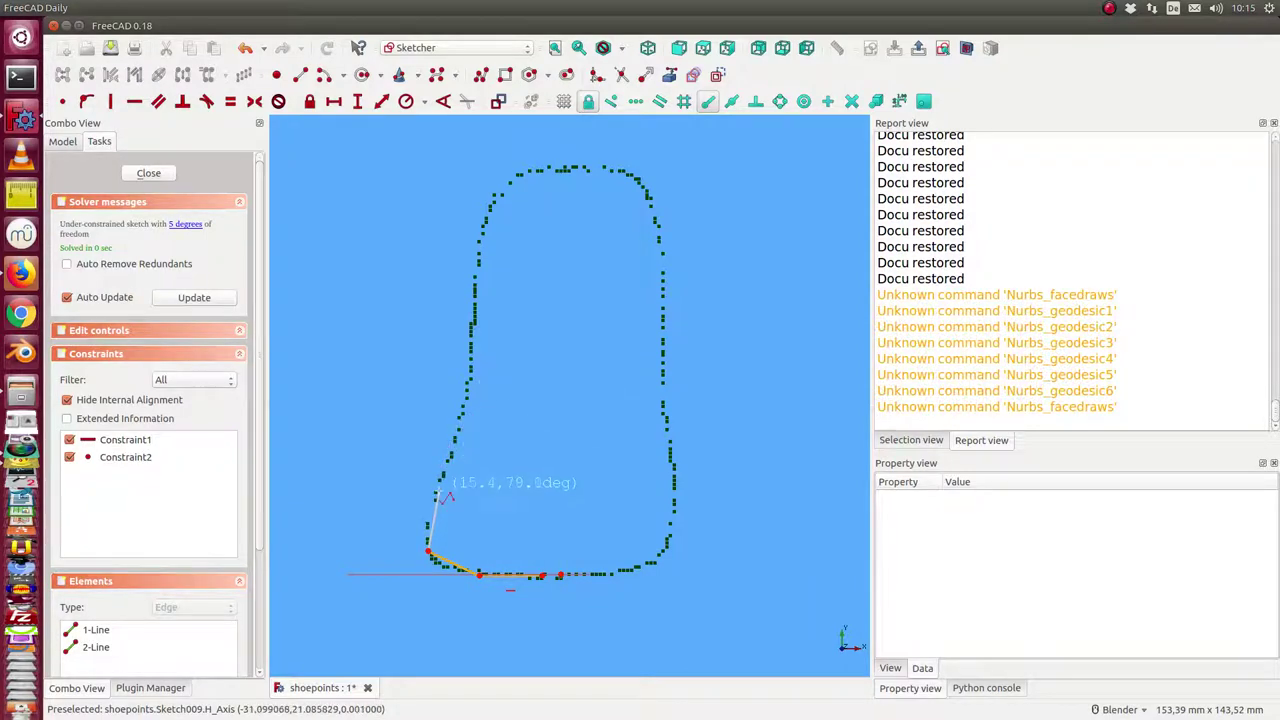
left_click(438, 491)
left_click(470, 382)
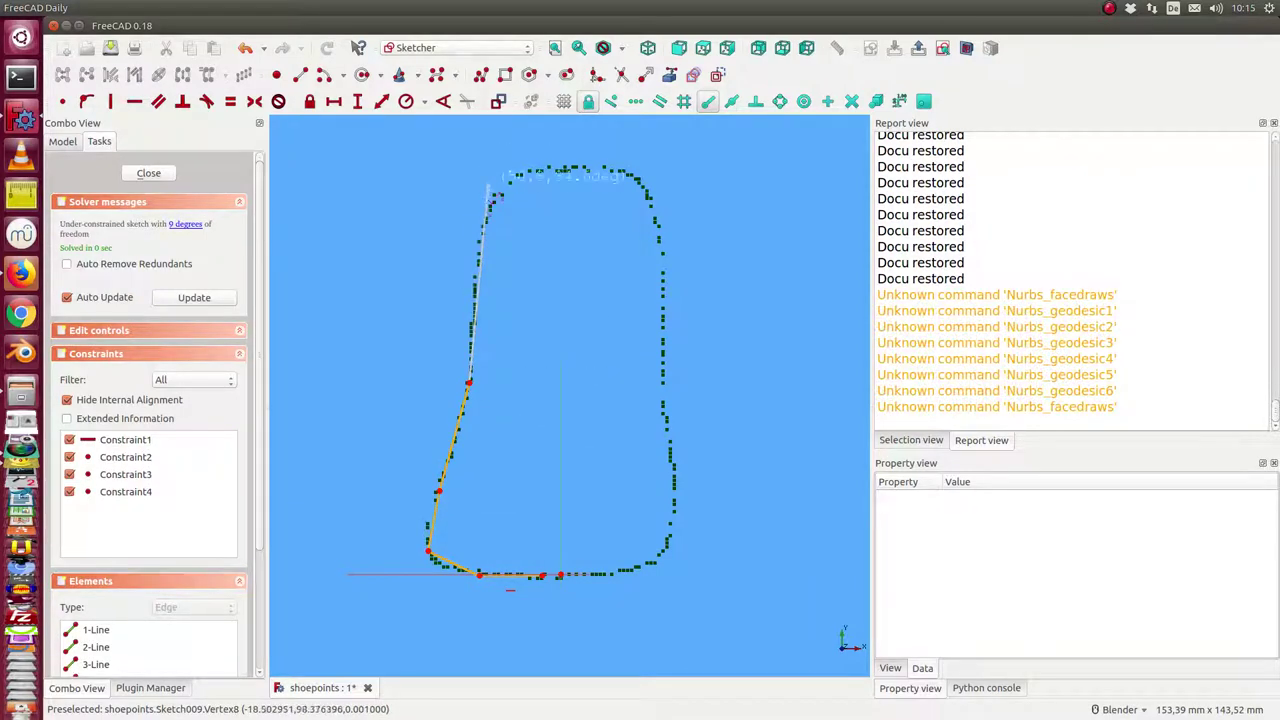
left_click(488, 205)
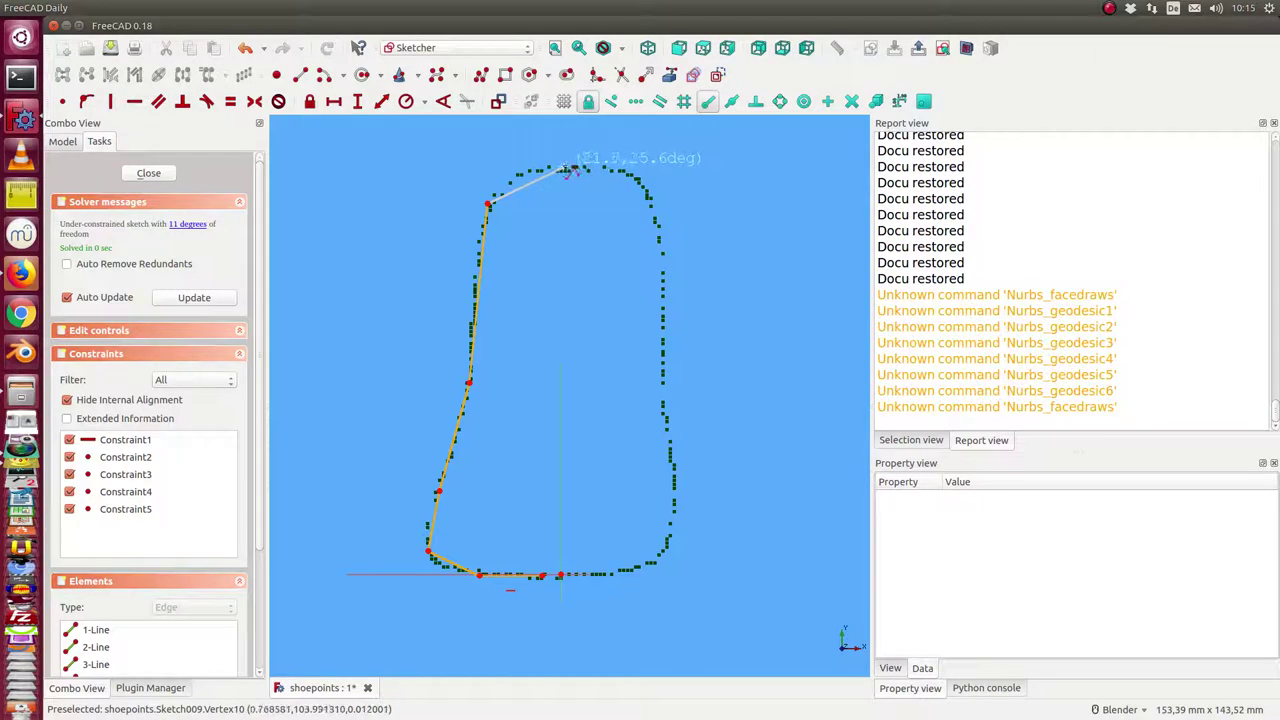
Continue the polyline over the top and down the right side to the axis, then close the sketch
left_click(565, 168)
left_click(649, 187)
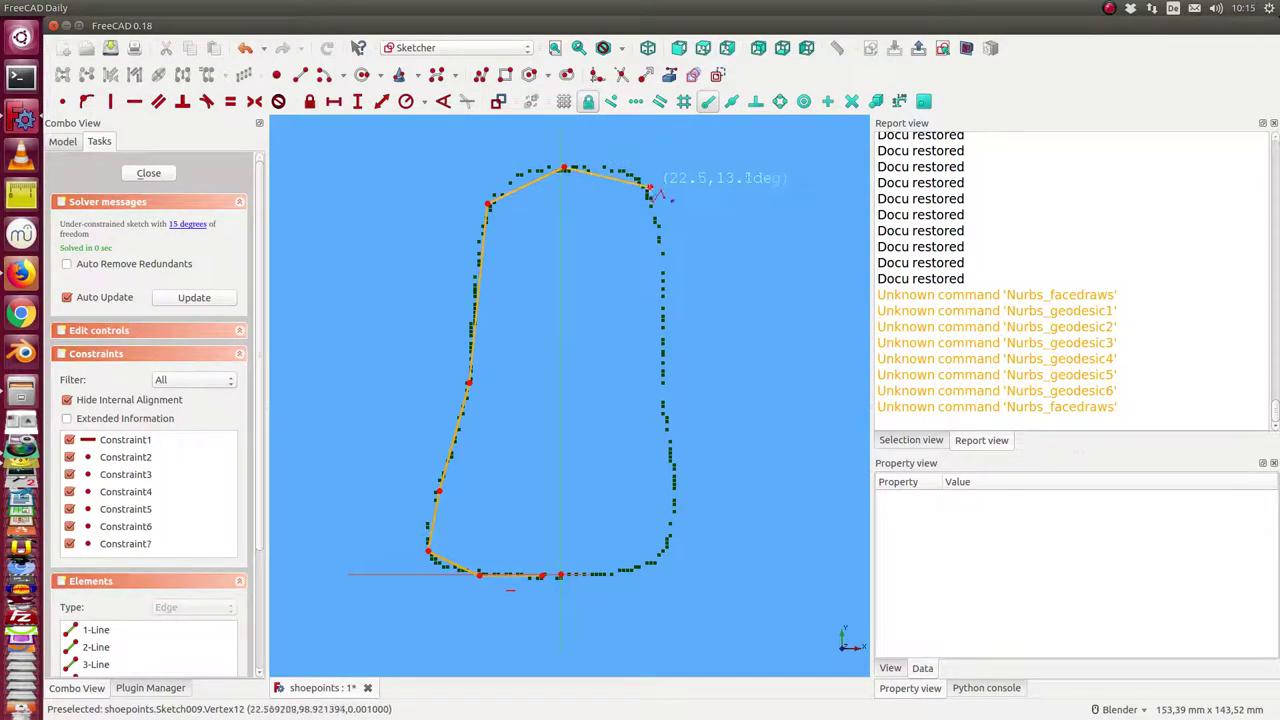
left_click(663, 381)
left_click(675, 474)
left_click(665, 552)
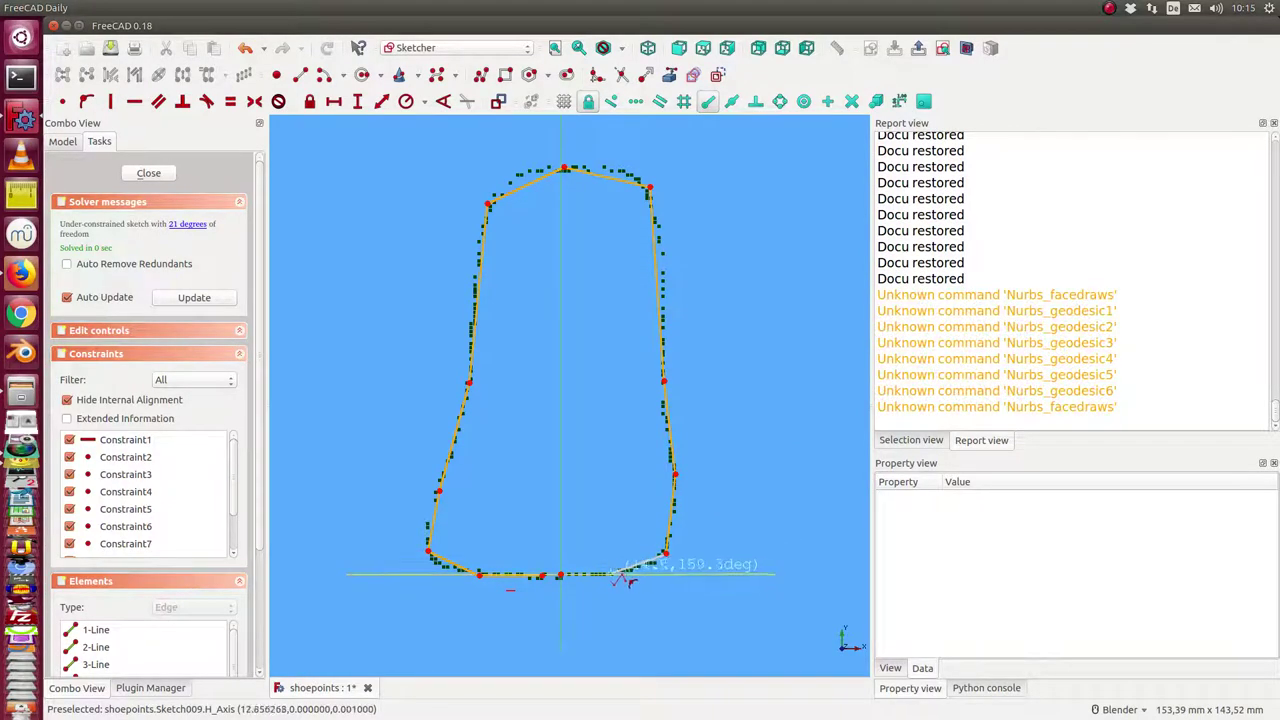
left_click(616, 573)
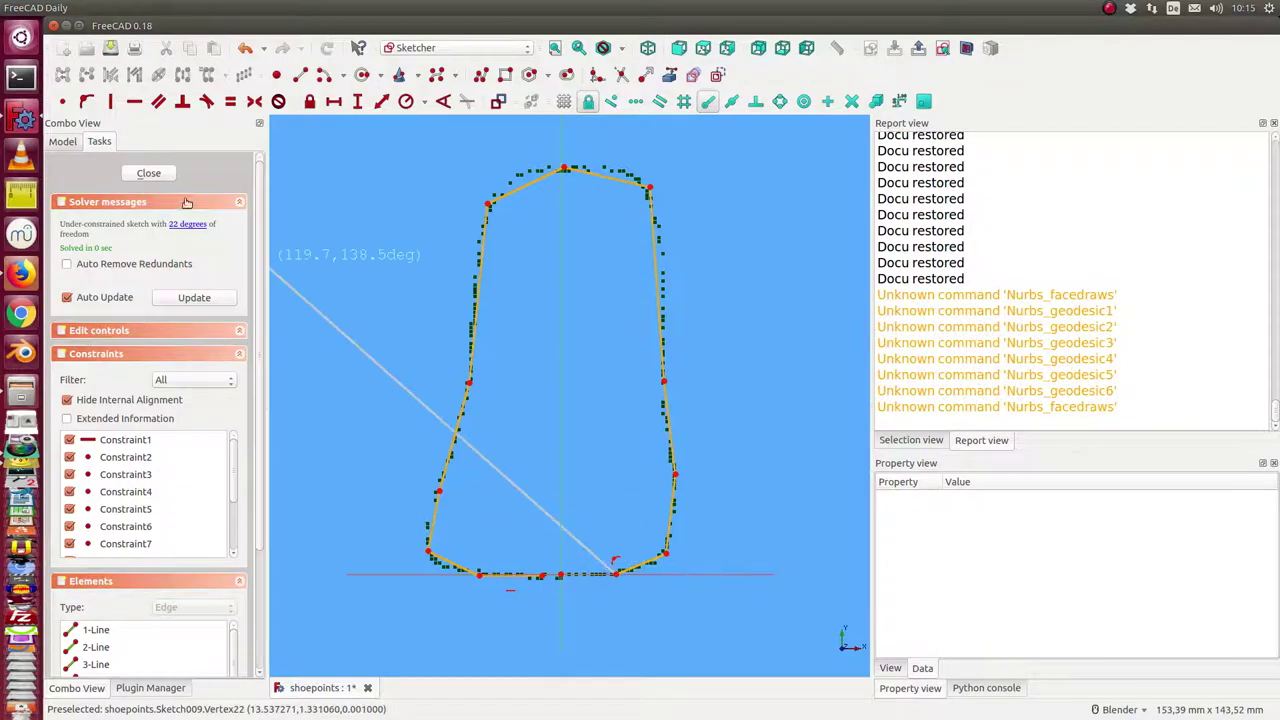
left_click(150, 174)
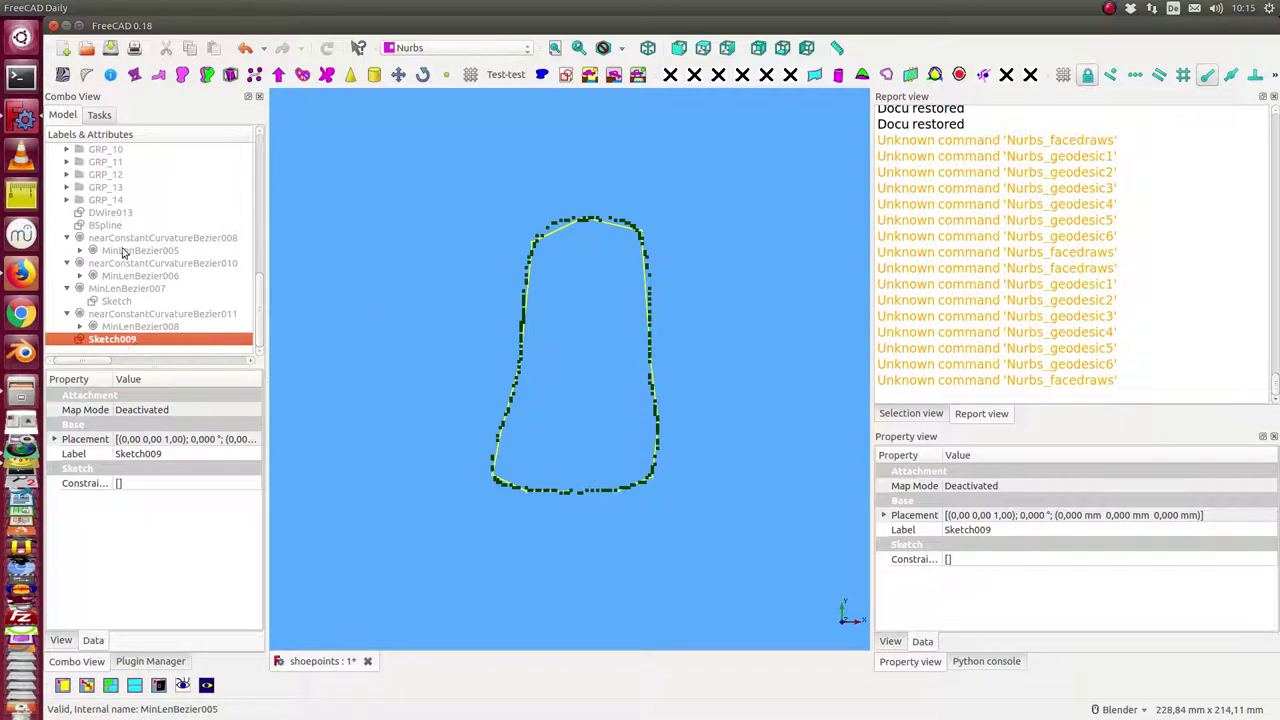
Try fitting a minimum Length Bezier directly to the GRP_9 points
scroll(142, 209, "up", 2)
left_click(147, 212)
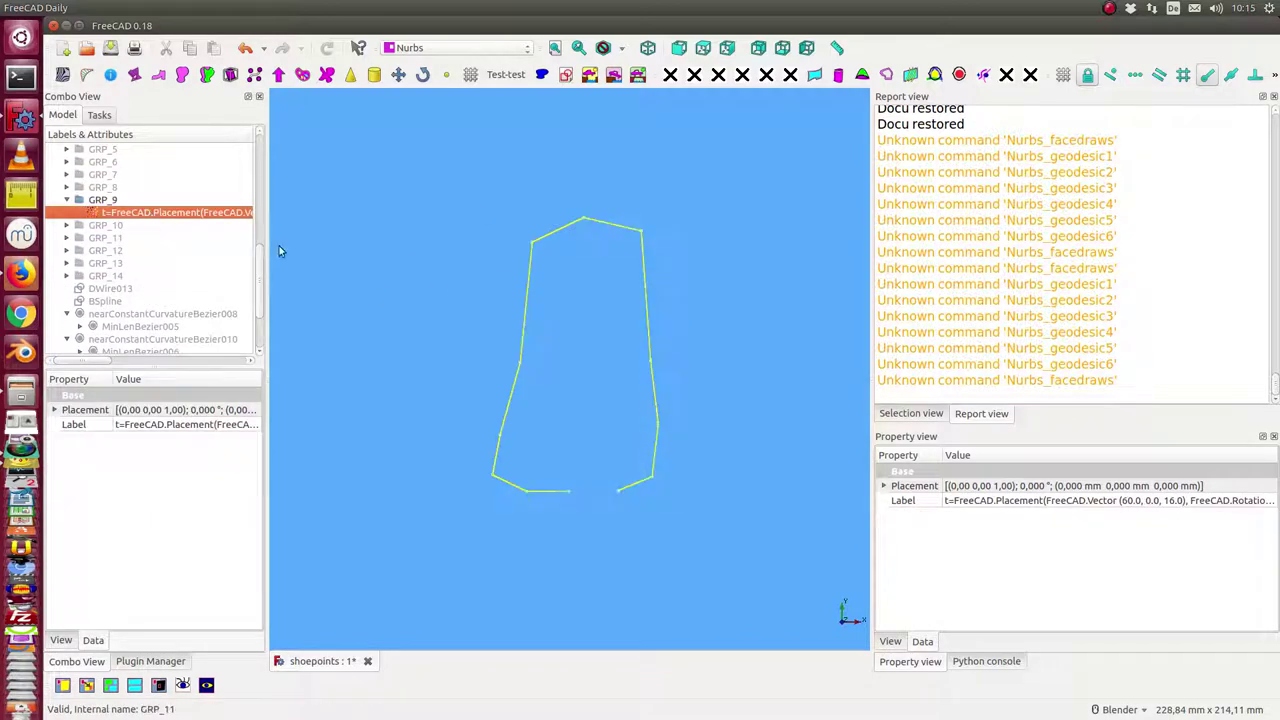
mouse_move(780, 14)
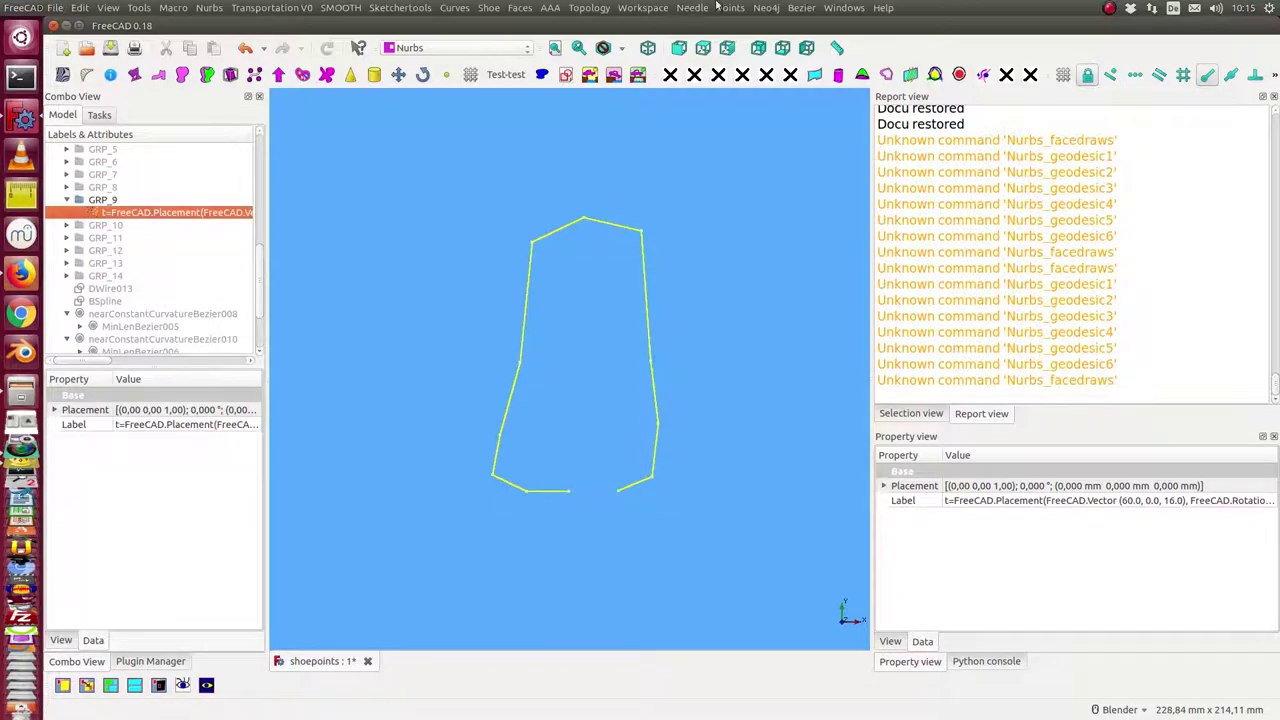
left_click(808, 12)
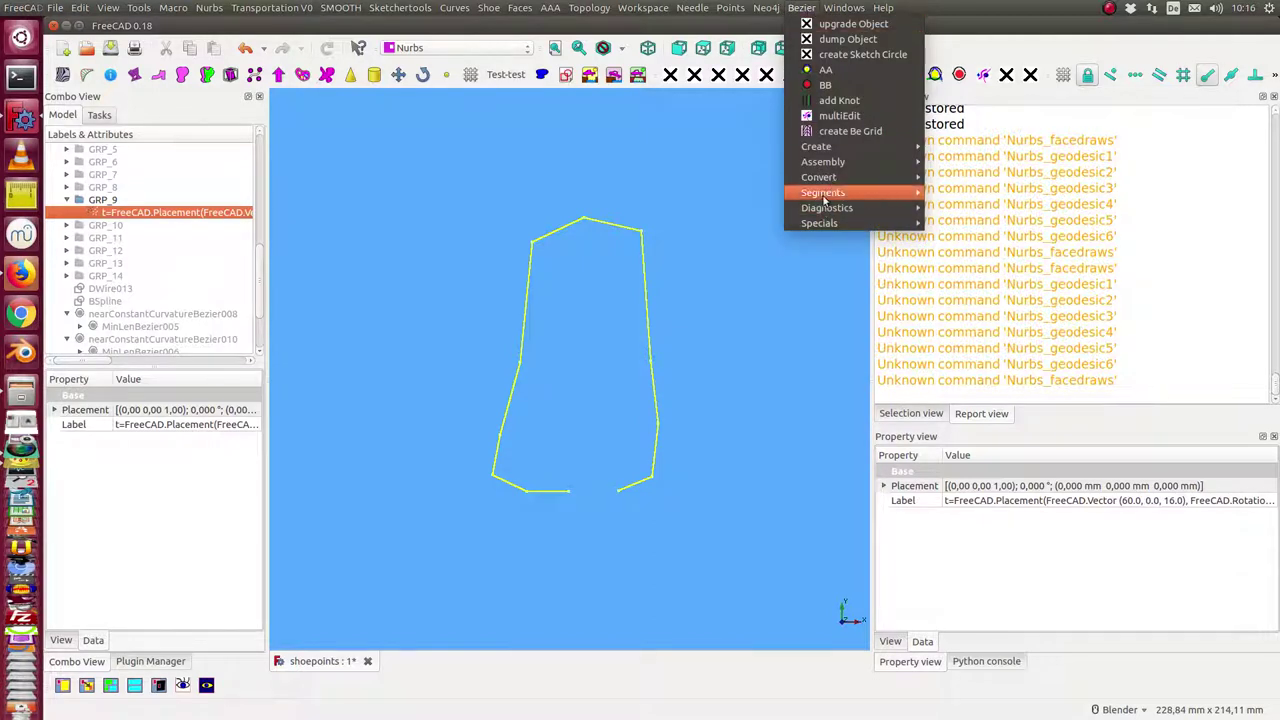
mouse_move(829, 146)
mouse_move(846, 222)
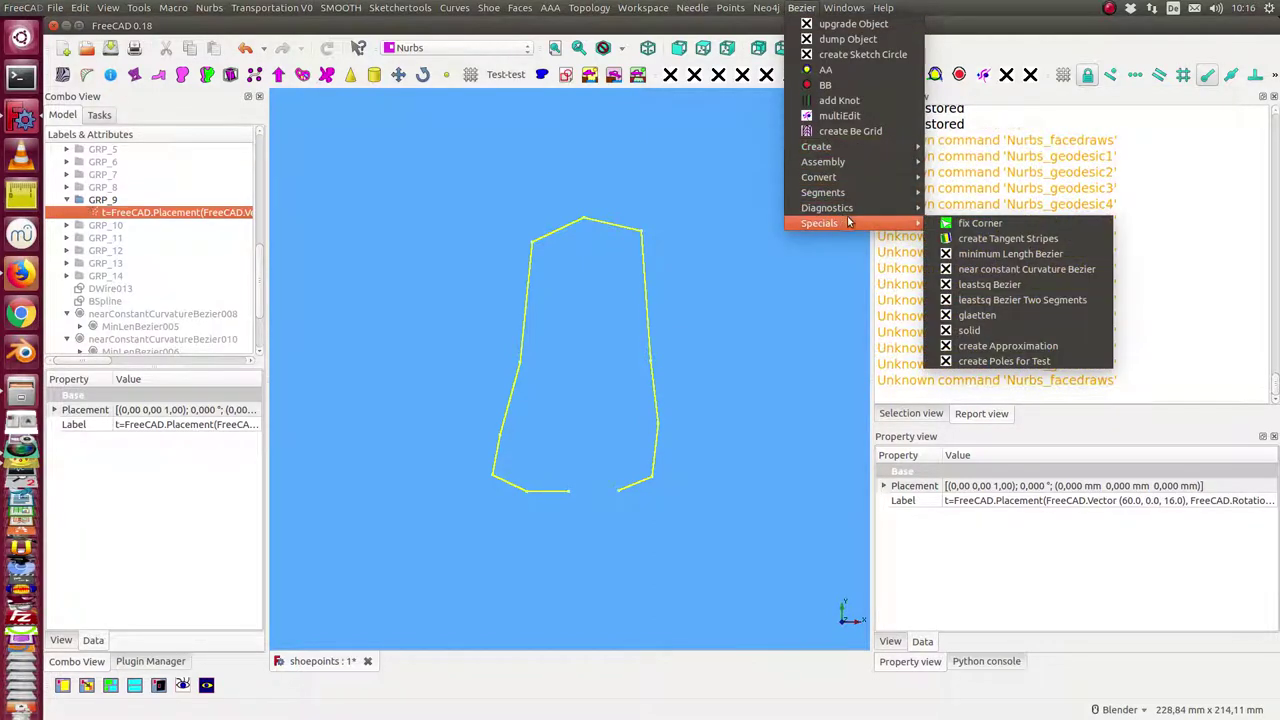
left_click(1011, 256)
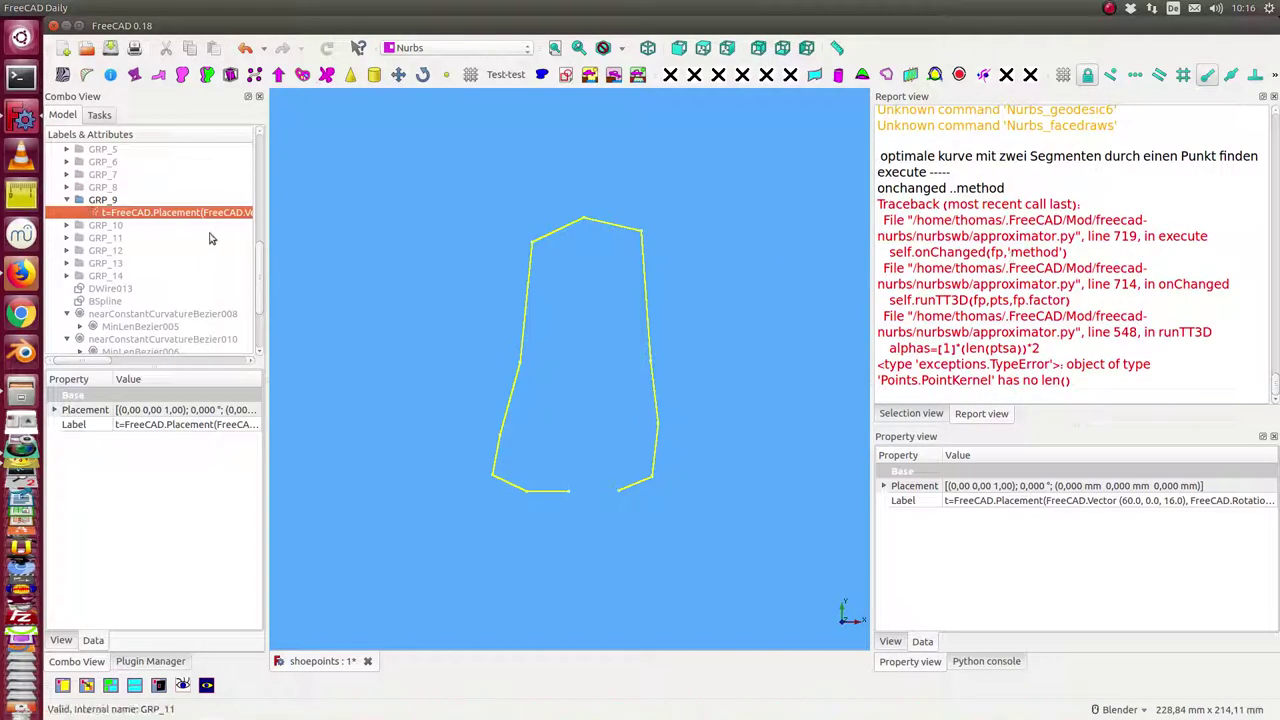
Delete the failed MinLenBezier009 and select Sketch009 instead
scroll(250, 320, "down", 3)
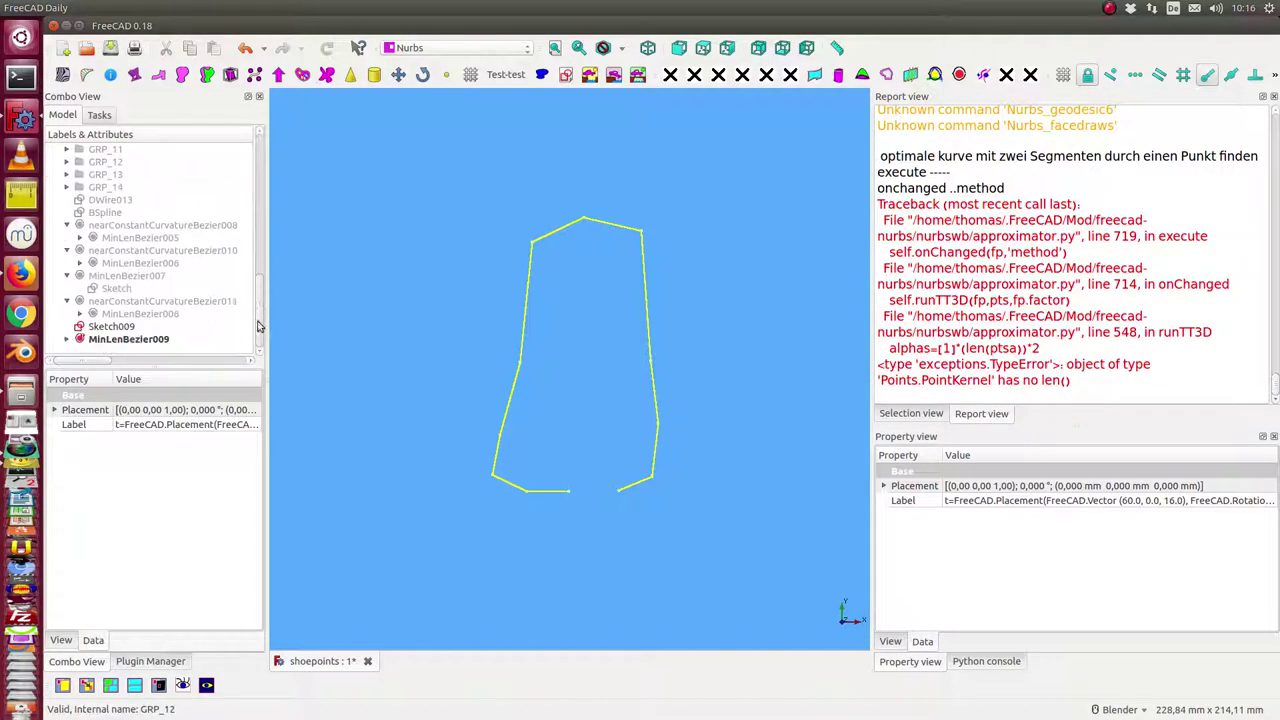
left_click(92, 339)
key("Delete")
left_click(104, 340)
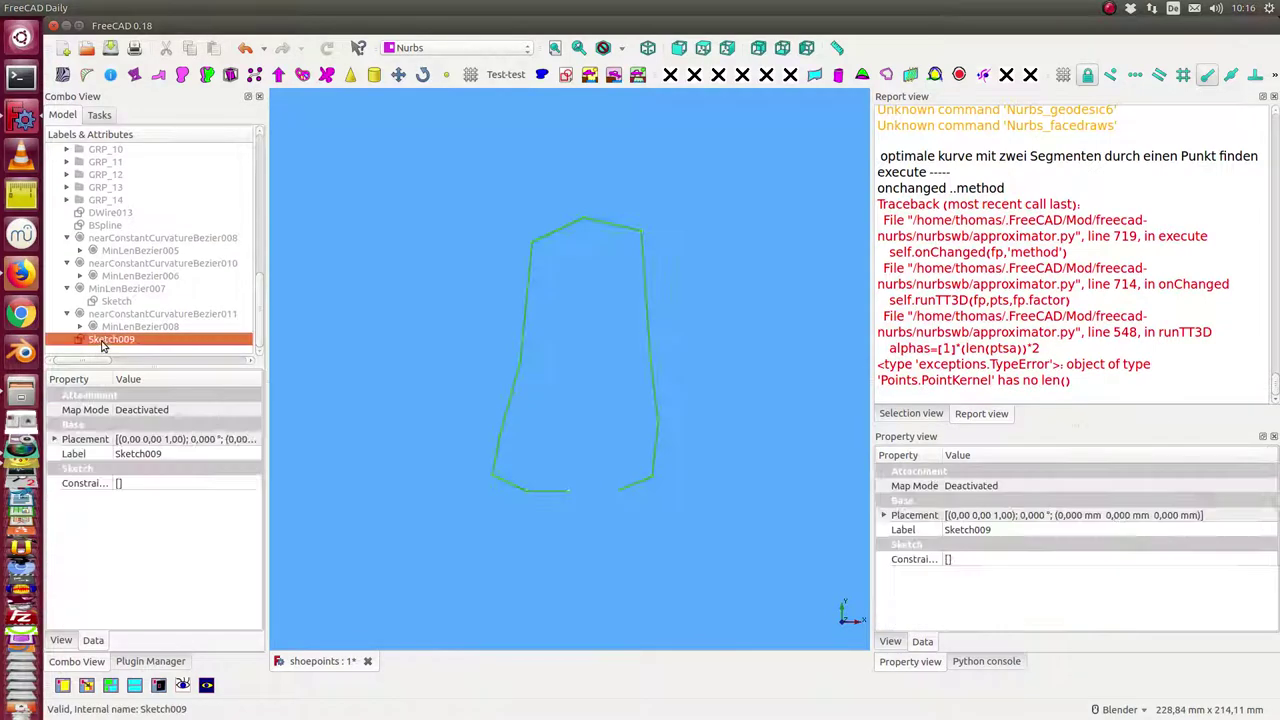
Build a minimum Length Bezier from Sketch009's polygon
left_click(802, 8)
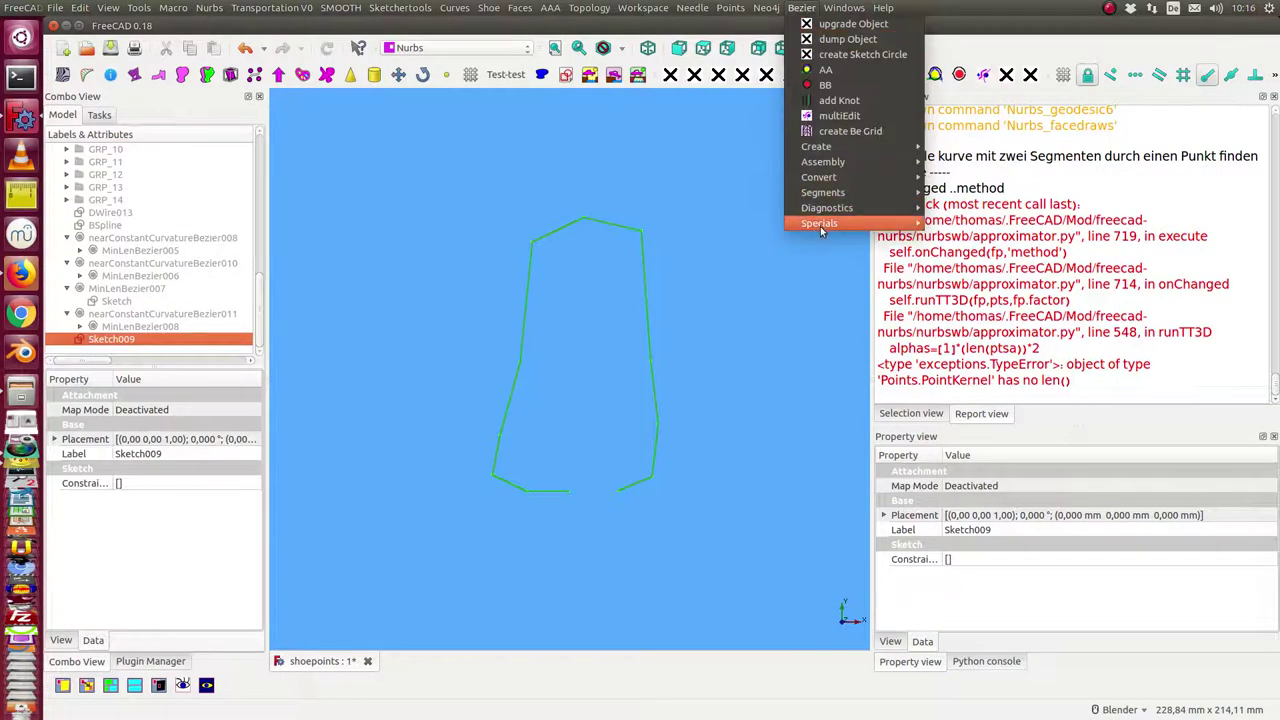
mouse_move(822, 223)
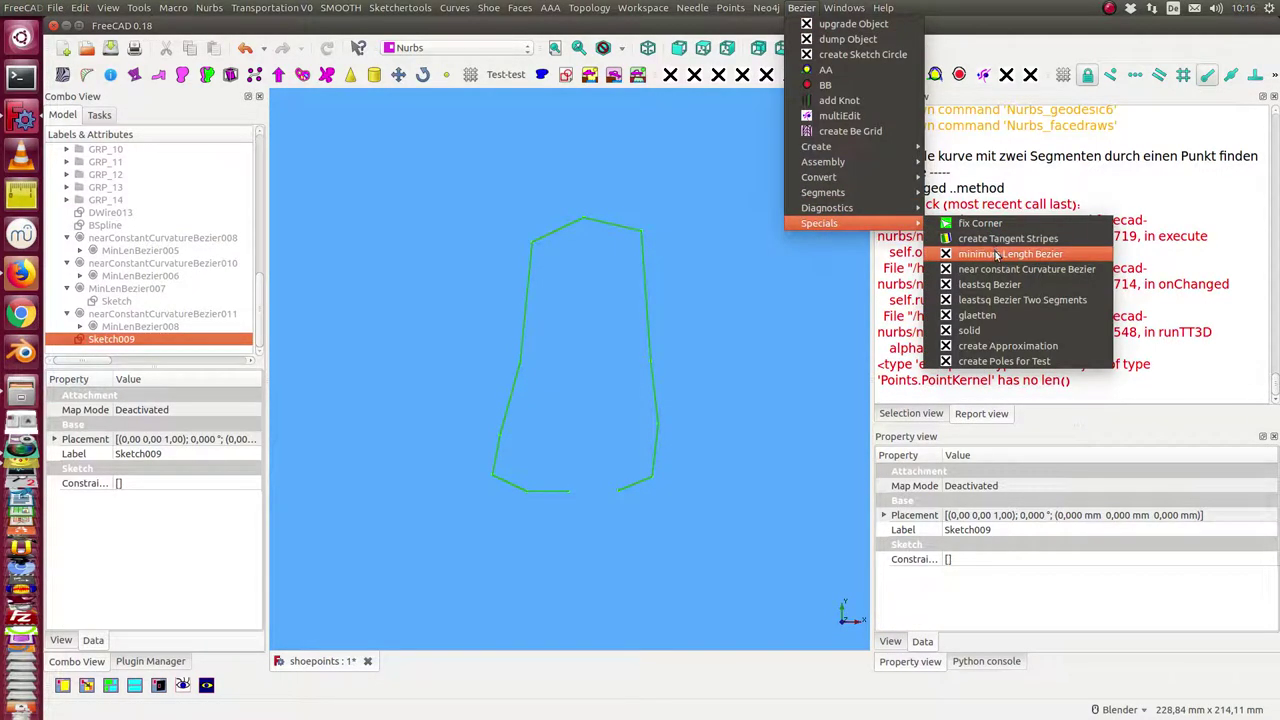
left_click(997, 256)
scroll(768, 288, "up", 3)
scroll(768, 288, "down", 2)
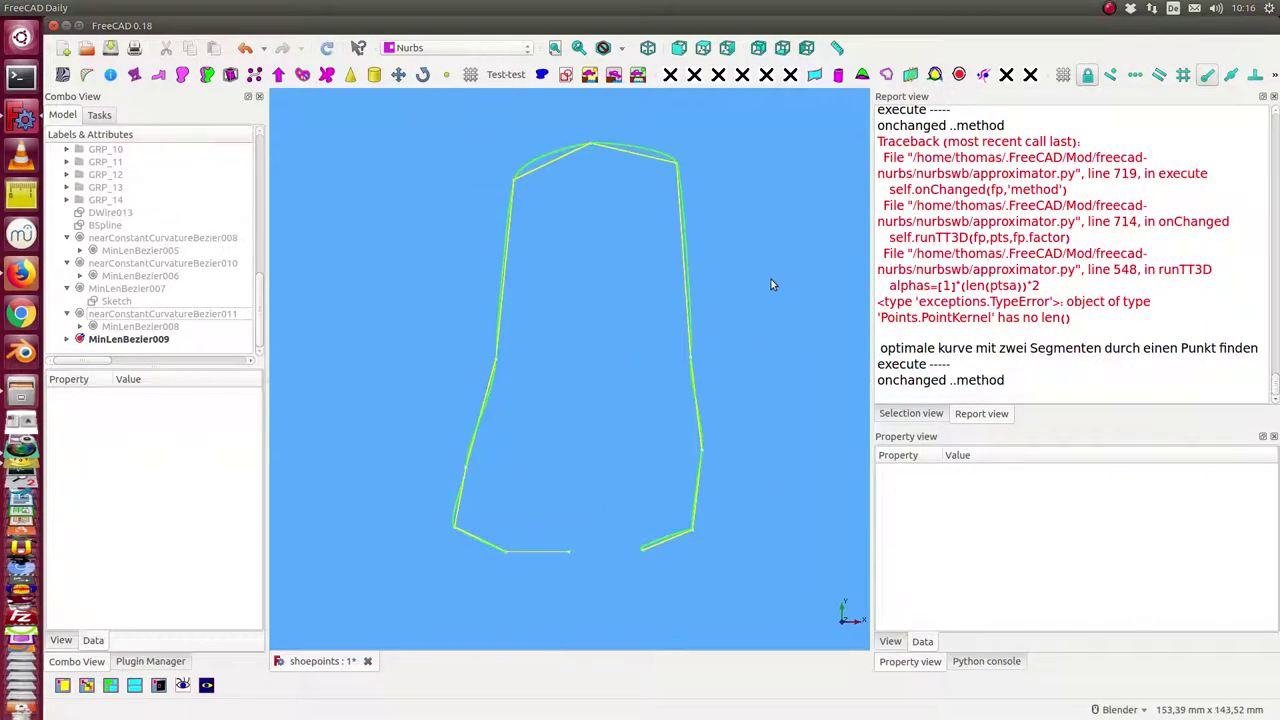
Expand MinLenBezier009 to check its Sketch009 input, then show the GRP_9 points over it
left_click(66, 339)
left_click(118, 340)
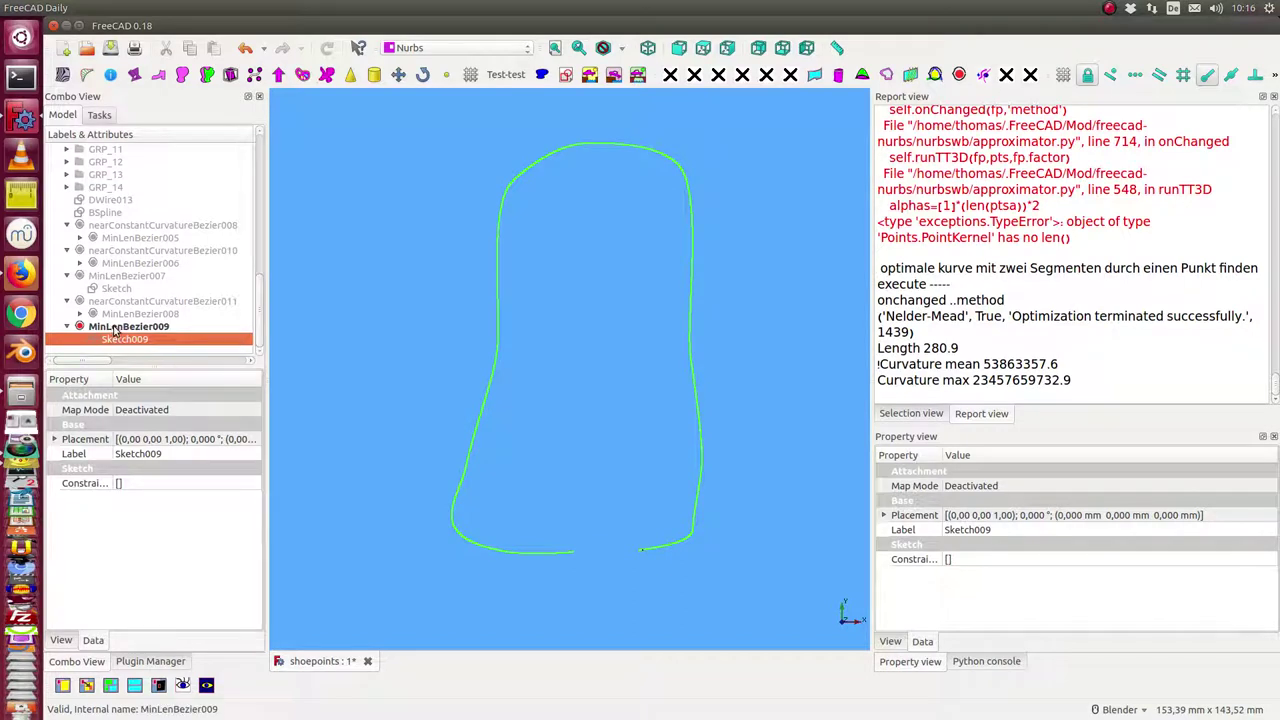
scroll(142, 260, "up", 2)
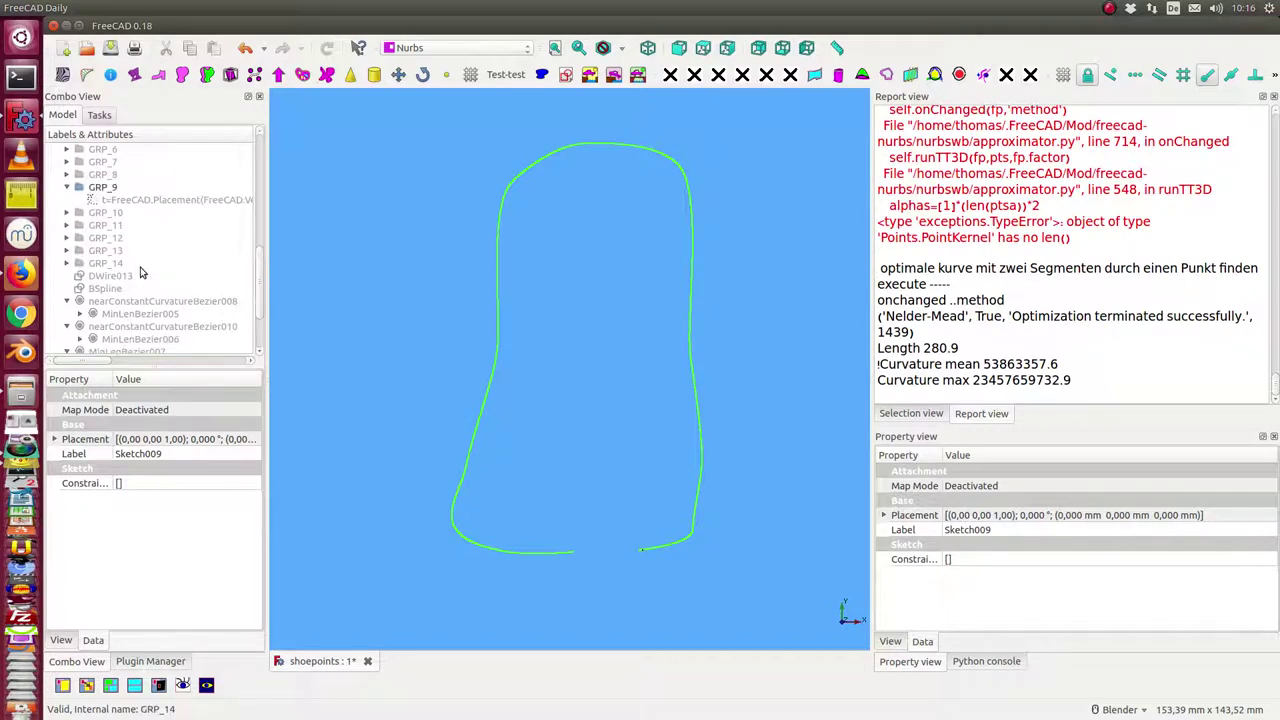
left_click(155, 202)
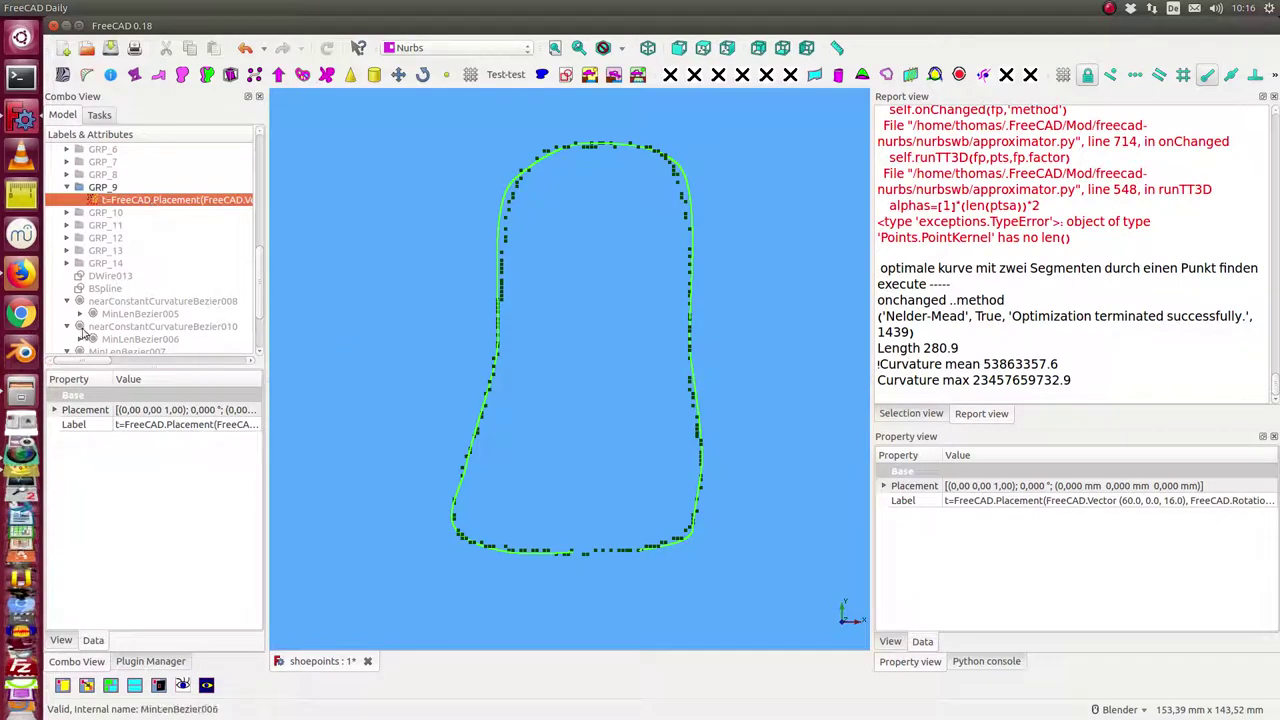
Create a near constant Curvature Bezier from MinLenBezier009
scroll(133, 320, "down", 2)
left_click(130, 327)
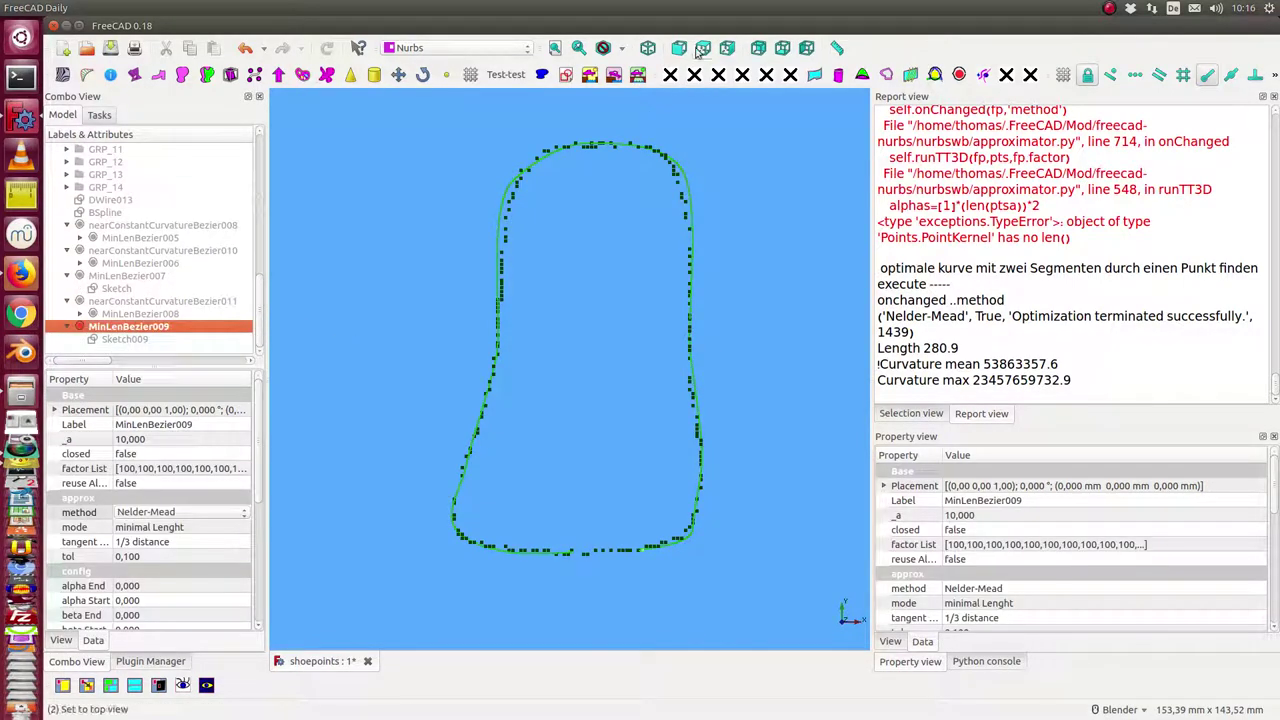
left_click(802, 8)
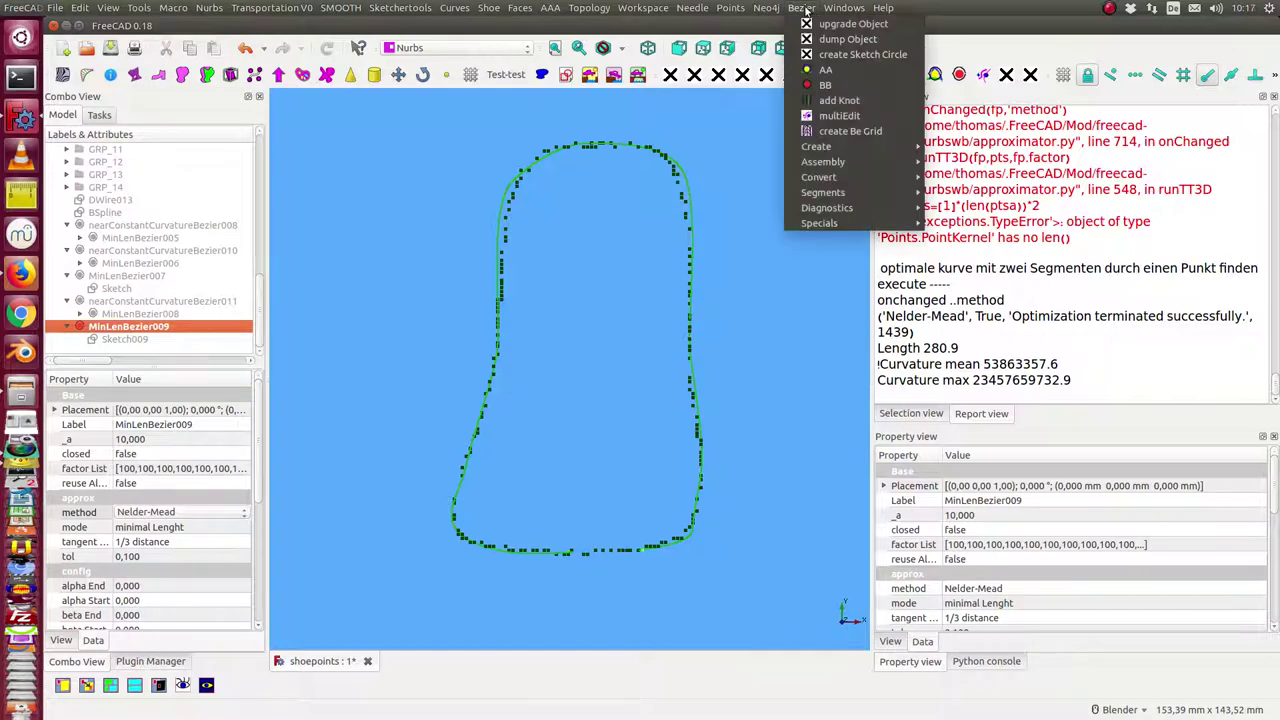
mouse_move(828, 224)
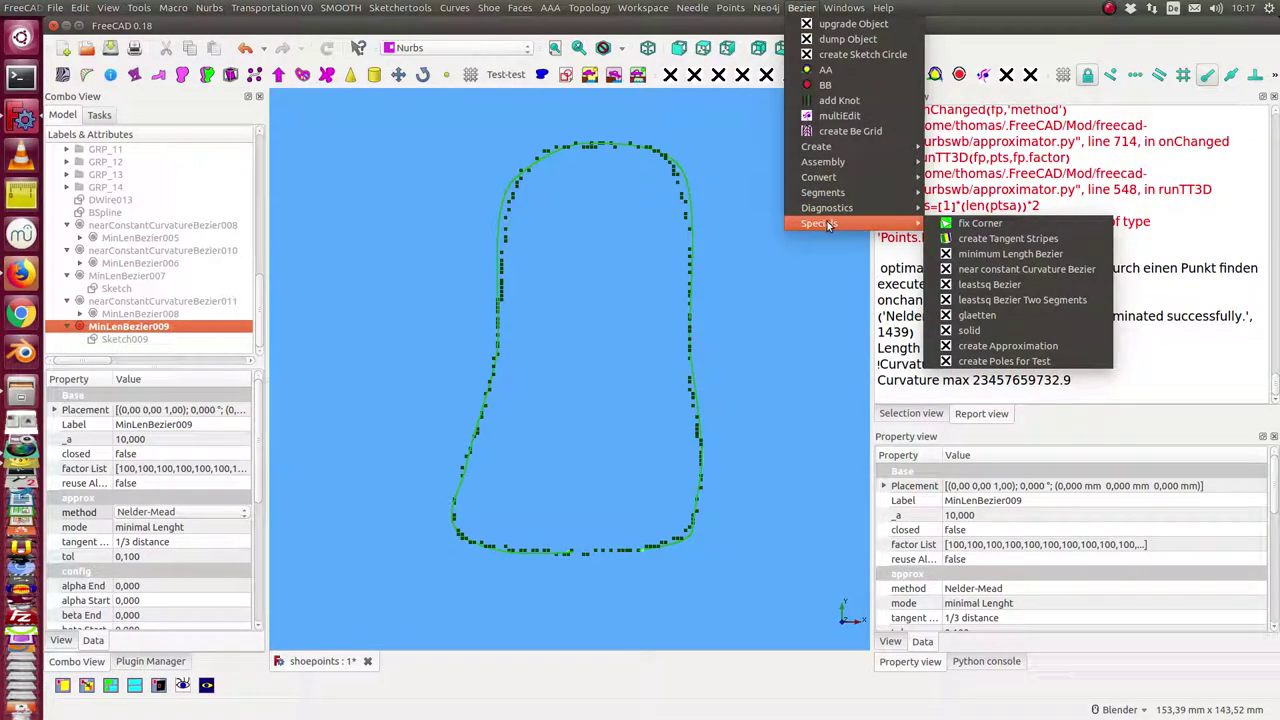
left_click(1008, 272)
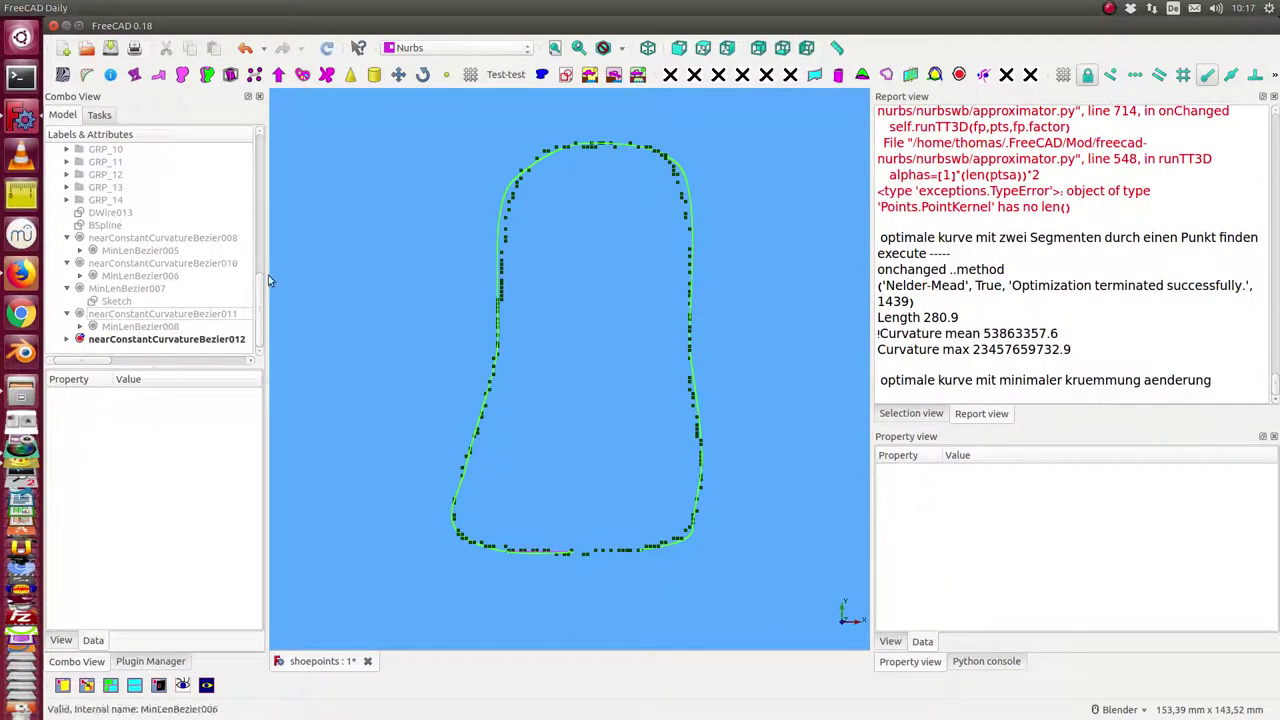
Compare the result against the GRP_9 points and MinLenBezier009's properties
scroll(200, 200, "up", 3)
left_click(153, 251)
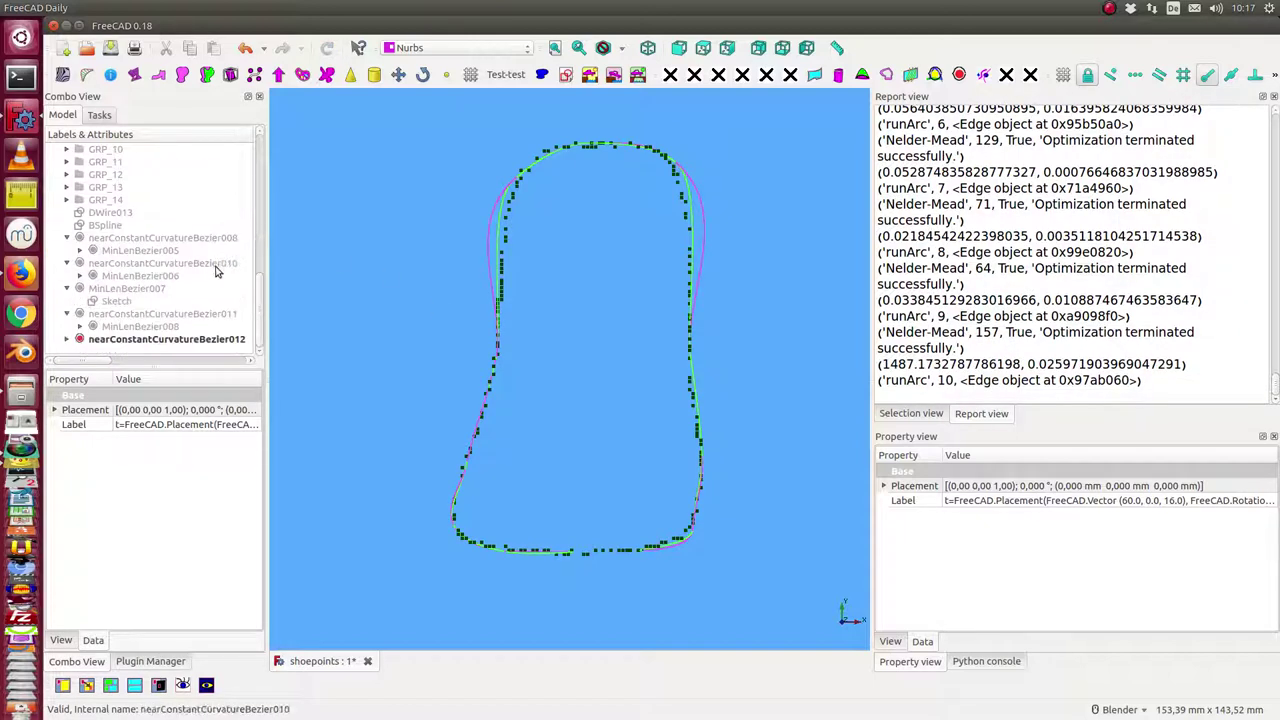
left_click(139, 339)
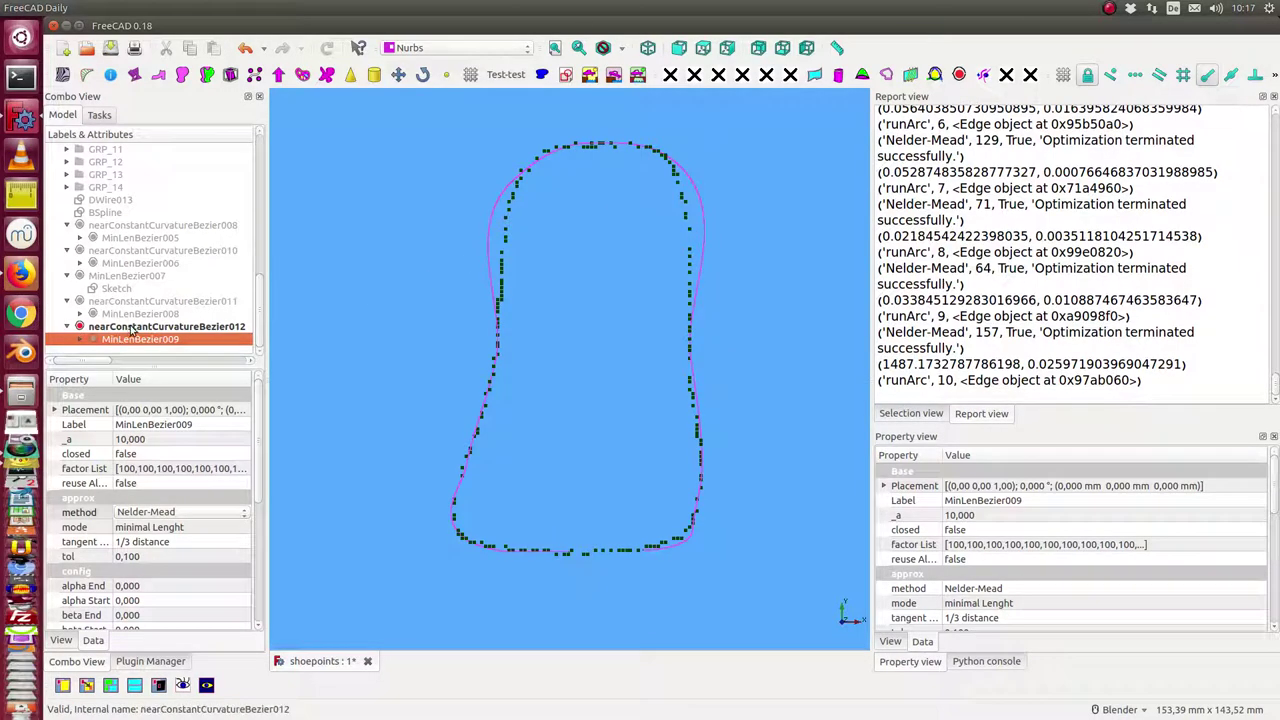
Set nearConstantCurvatureBezier012's _no Exec property to true
left_click(166, 326)
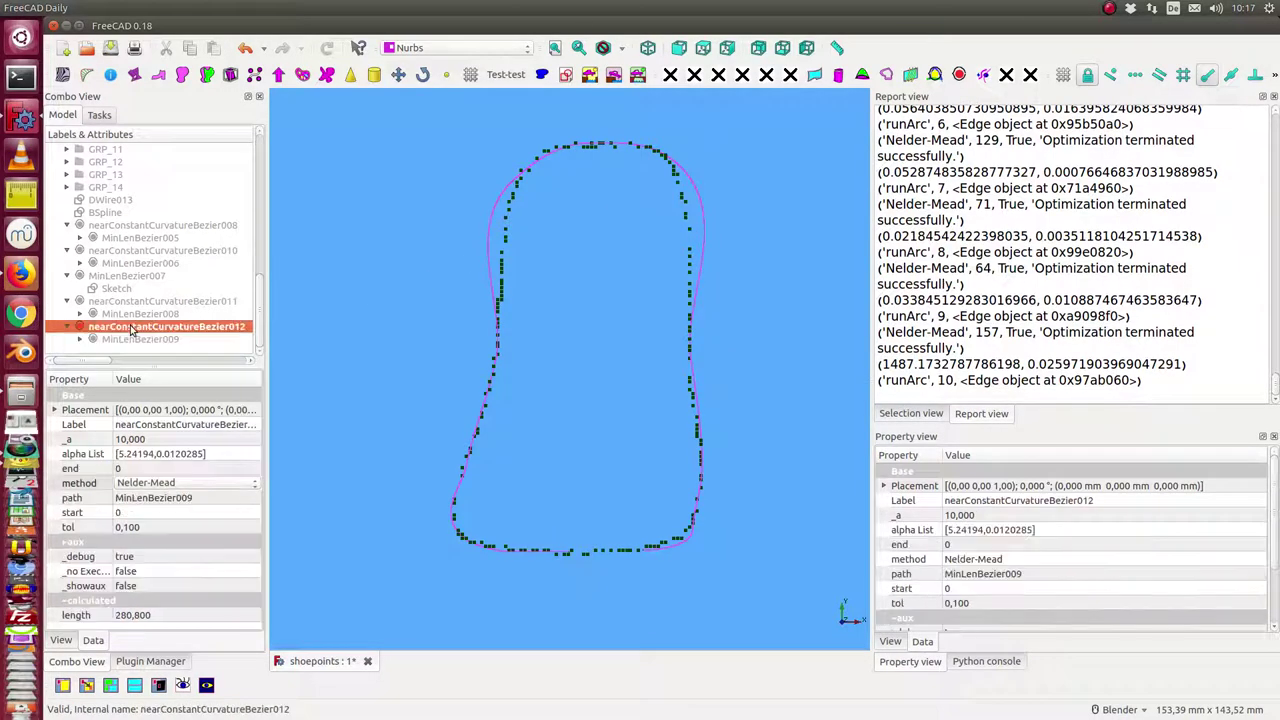
left_click(172, 578)
scroll(172, 578, "down", 1)
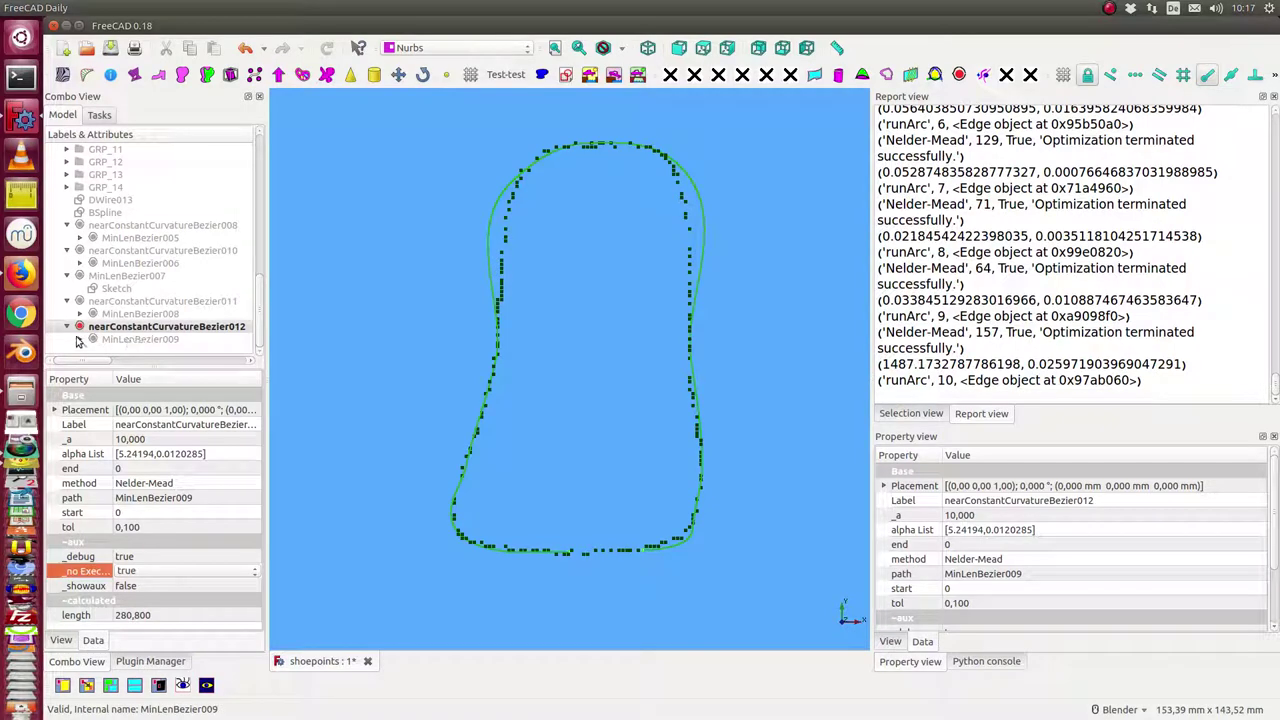
Compare both curves, then expand MinLenBezier009 and select Sketch009
left_click(126, 340)
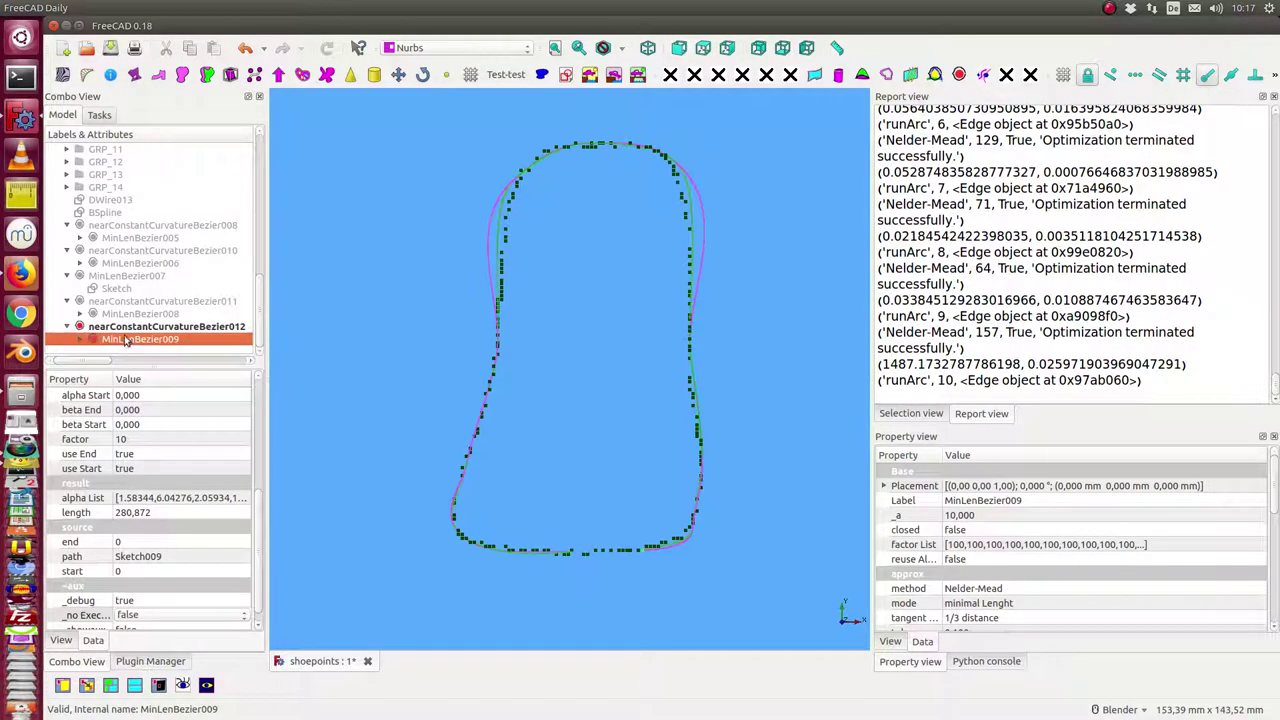
left_click(128, 327)
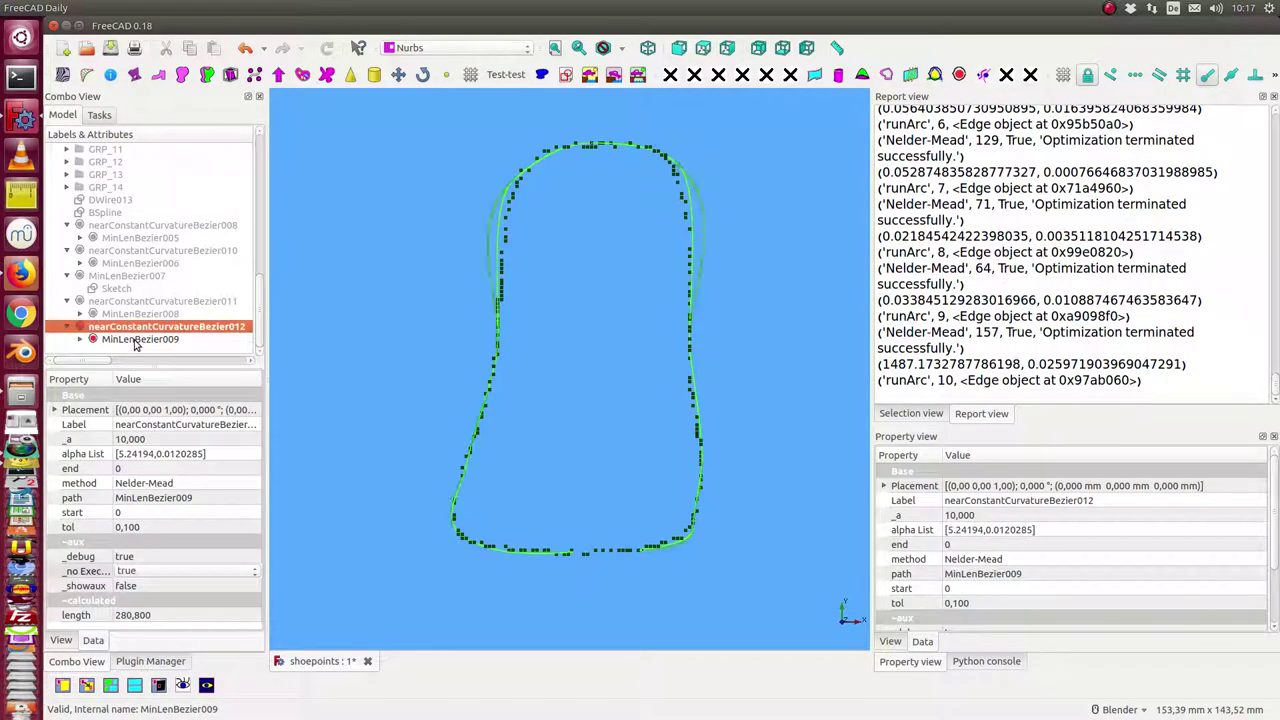
left_click(82, 340)
left_click(133, 341)
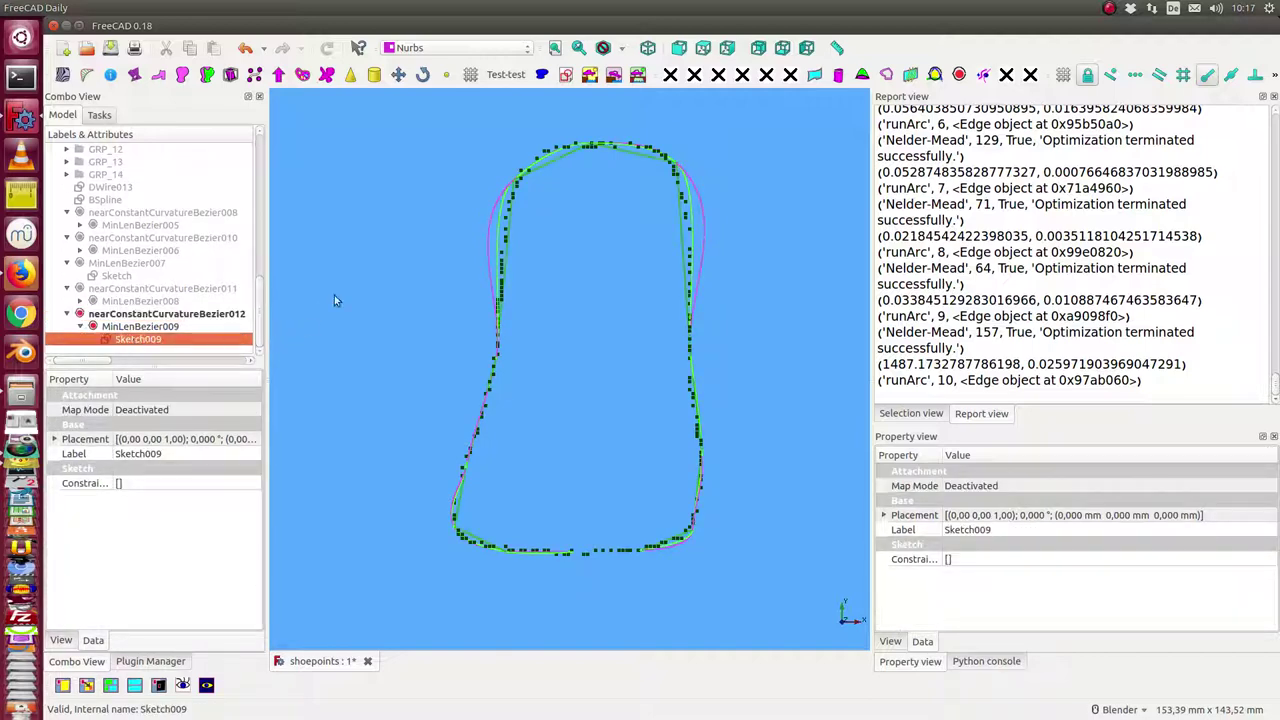
Edit Sketch009, dragging a top-left vertex up-right so the curve length becomes 280.7
double_click(140, 341)
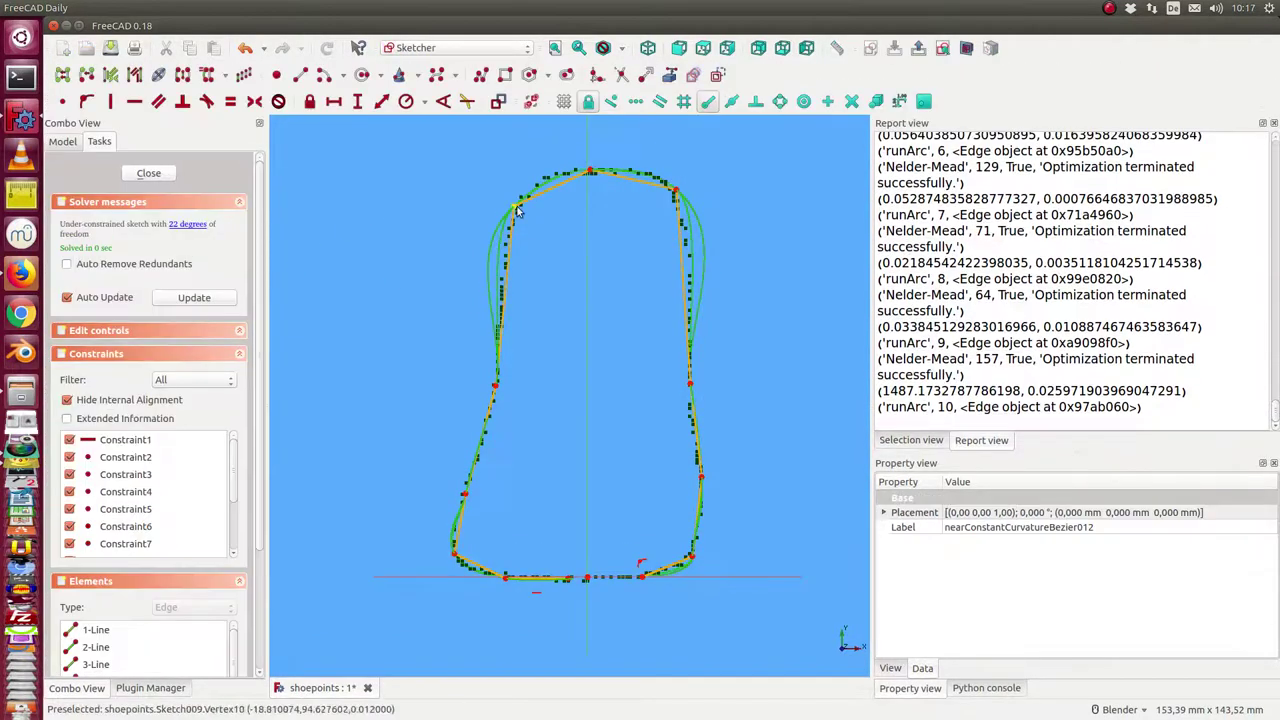
left_click_drag(516, 208, 527, 191)
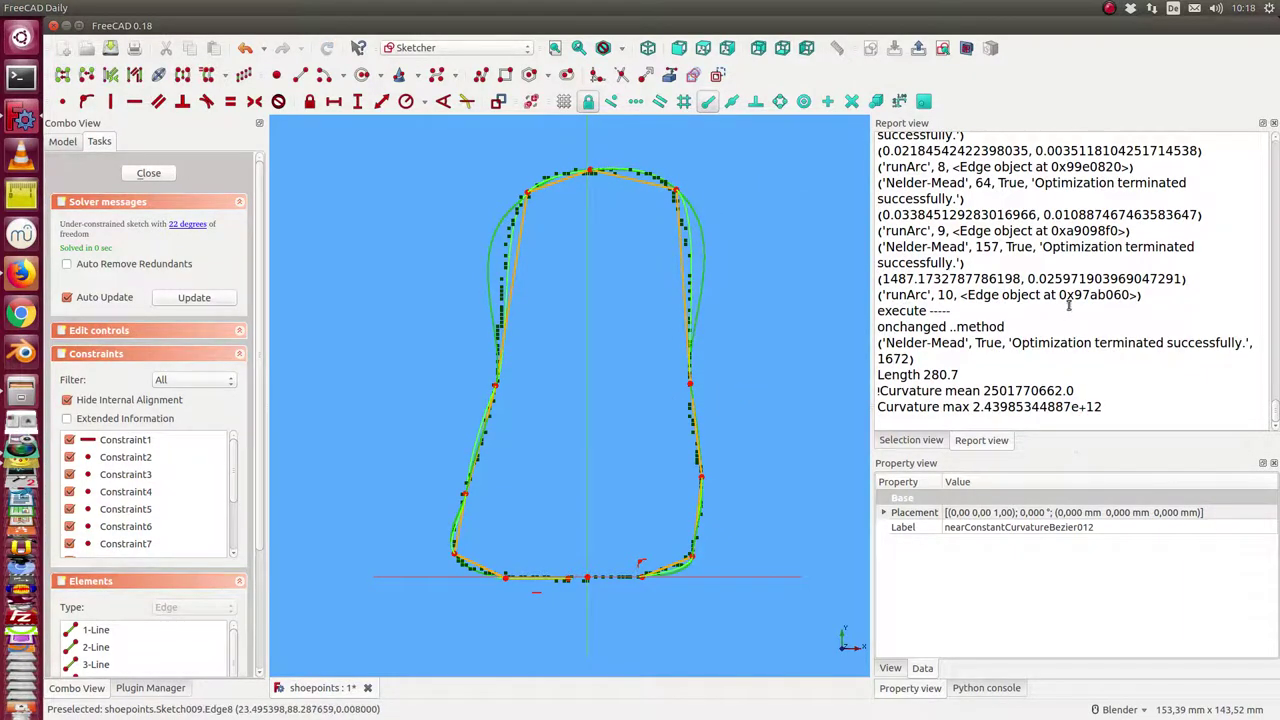
Close the sketch and set MinLenBezier009's _debug property to false
left_click(148, 174)
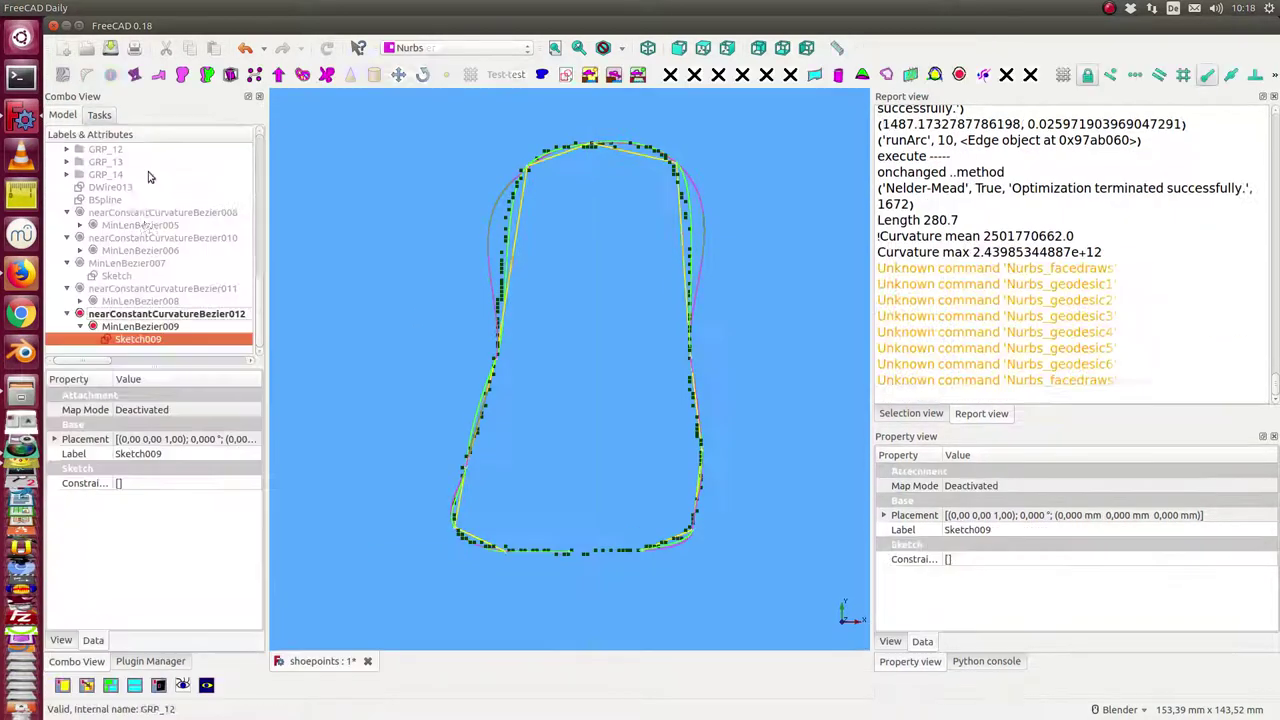
left_click(141, 329)
scroll(264, 580, "down", 1)
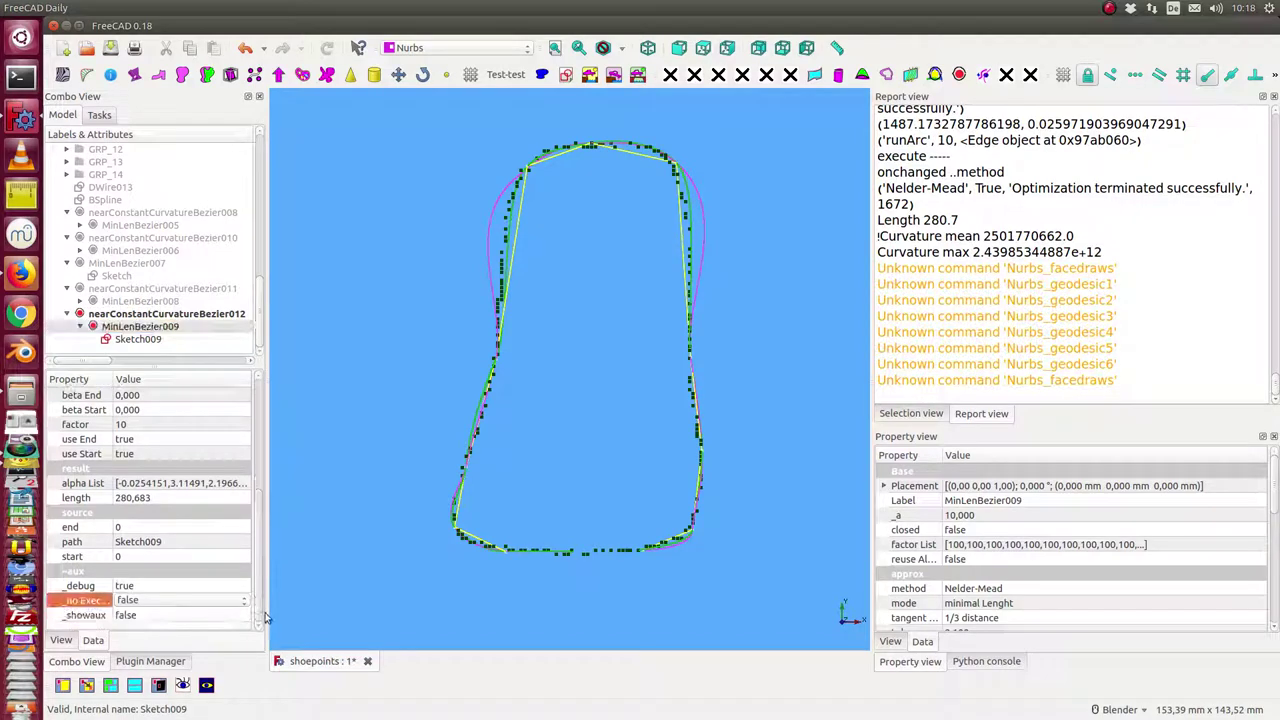
left_click(170, 586)
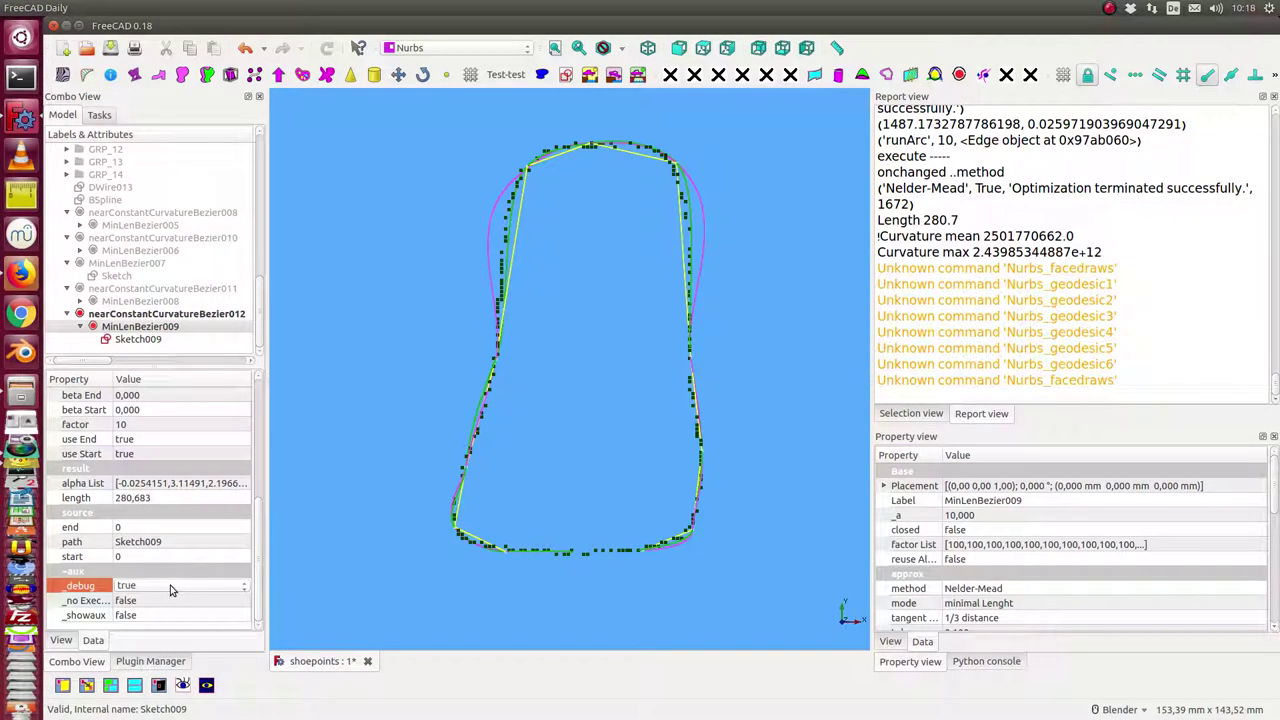
scroll(170, 590, "up", 1)
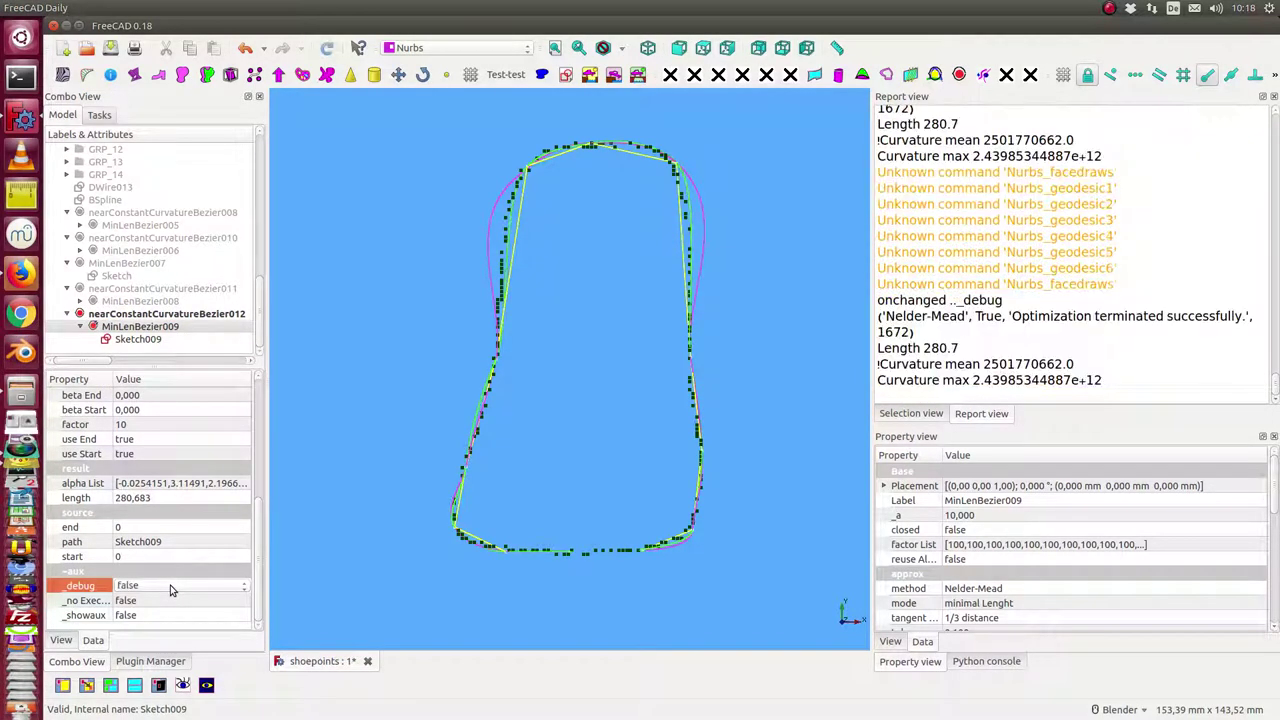
Reopen Sketch009, drag the top-right vertex up-left to shorten the curve to 278.7, and close
double_click(127, 340)
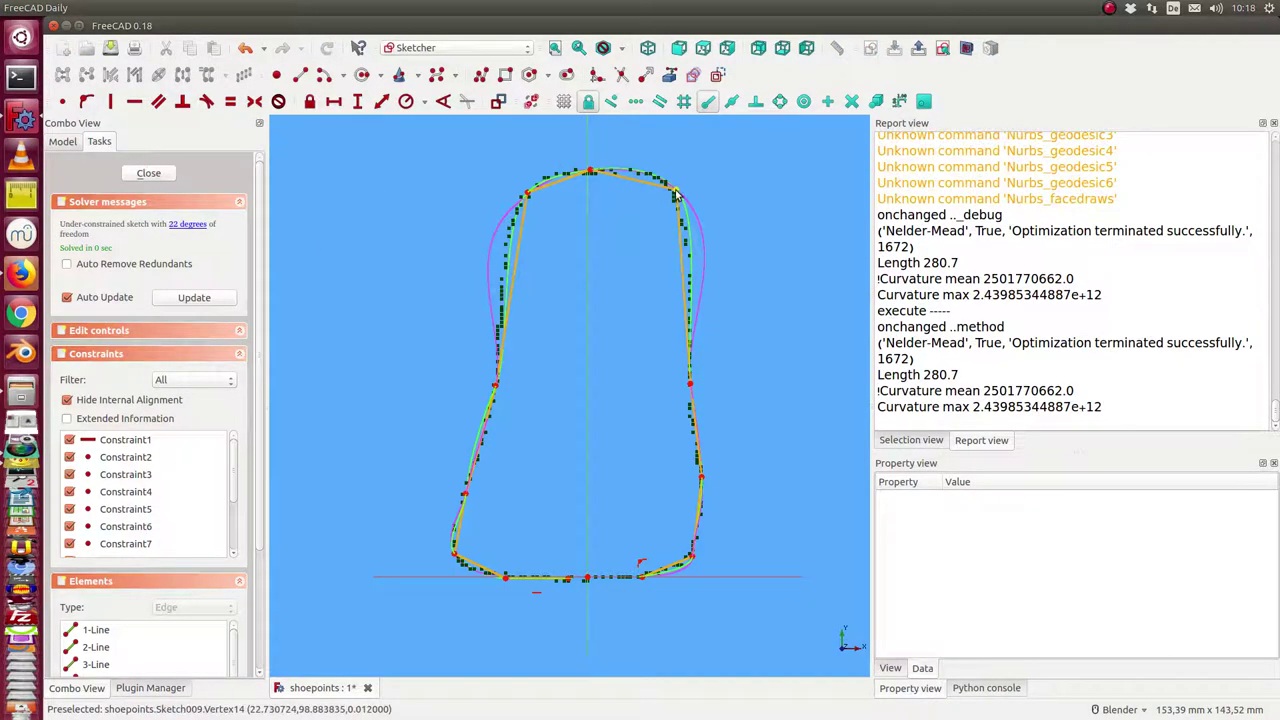
left_click_drag(675, 195, 759, 175)
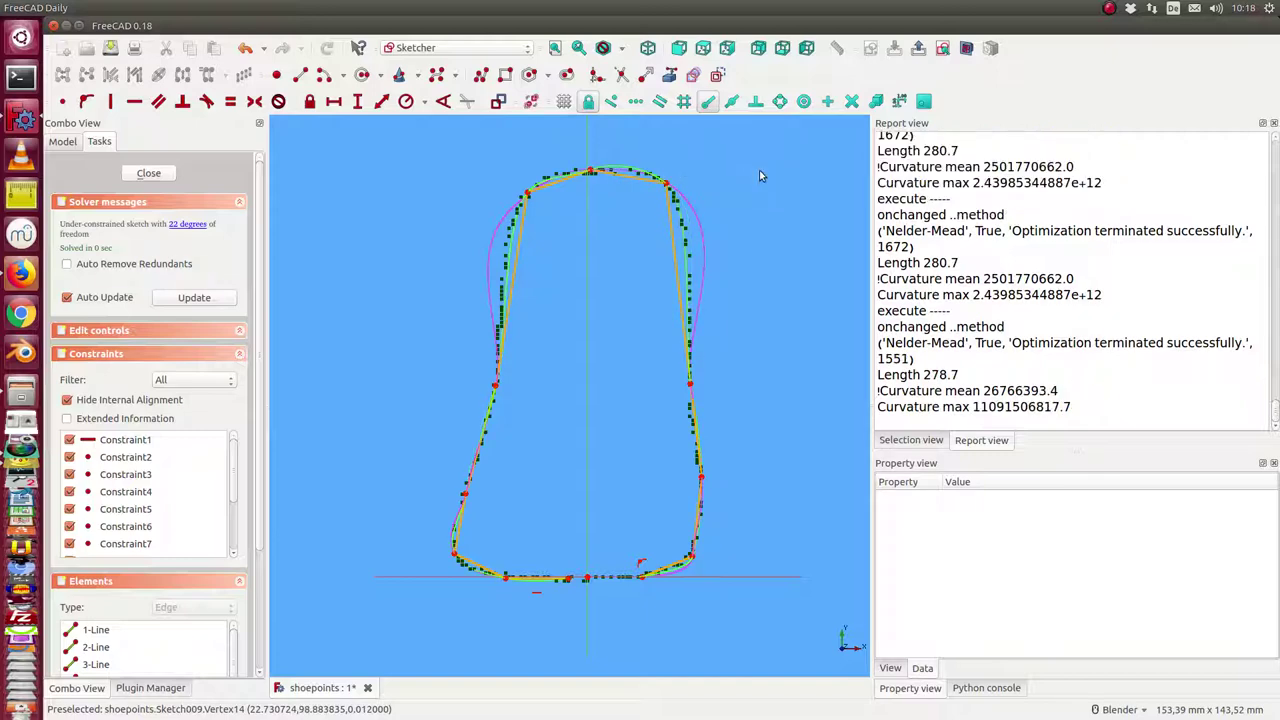
left_click(140, 176)
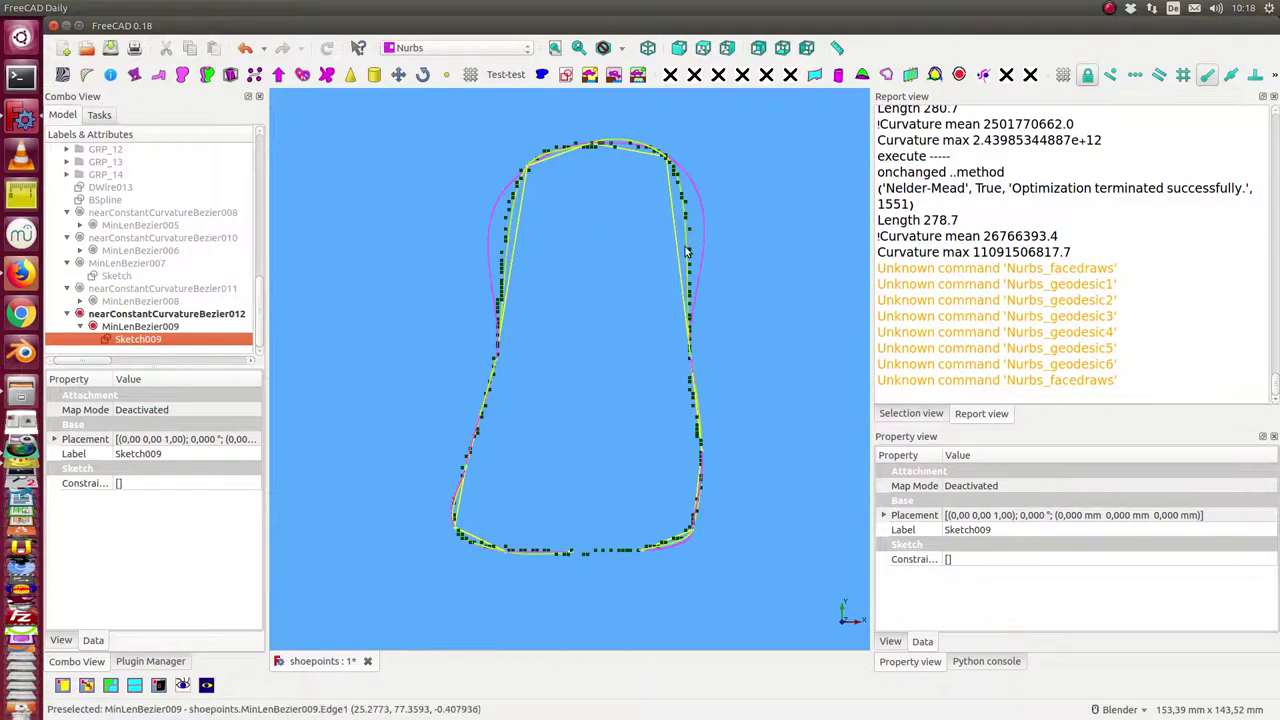
Set nearConstantCurvatureBezier012's _no Exec back to false and recompute the document
left_click(140, 314)
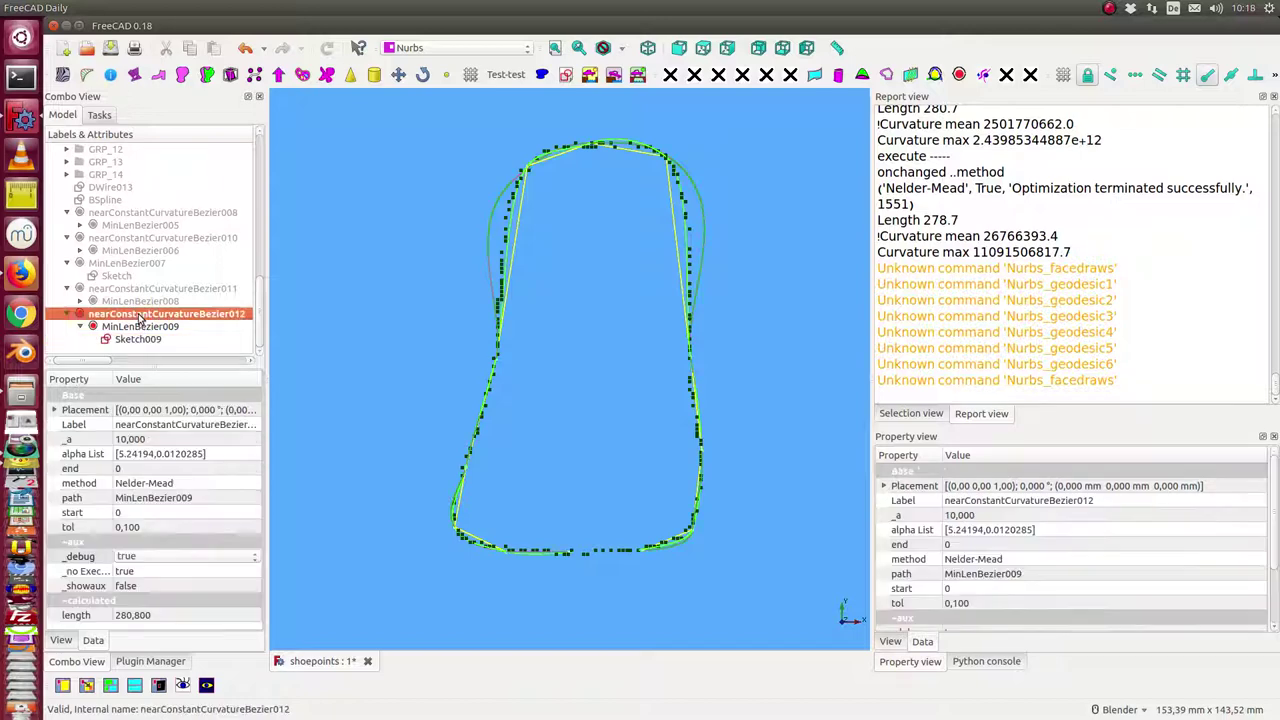
left_click(182, 571)
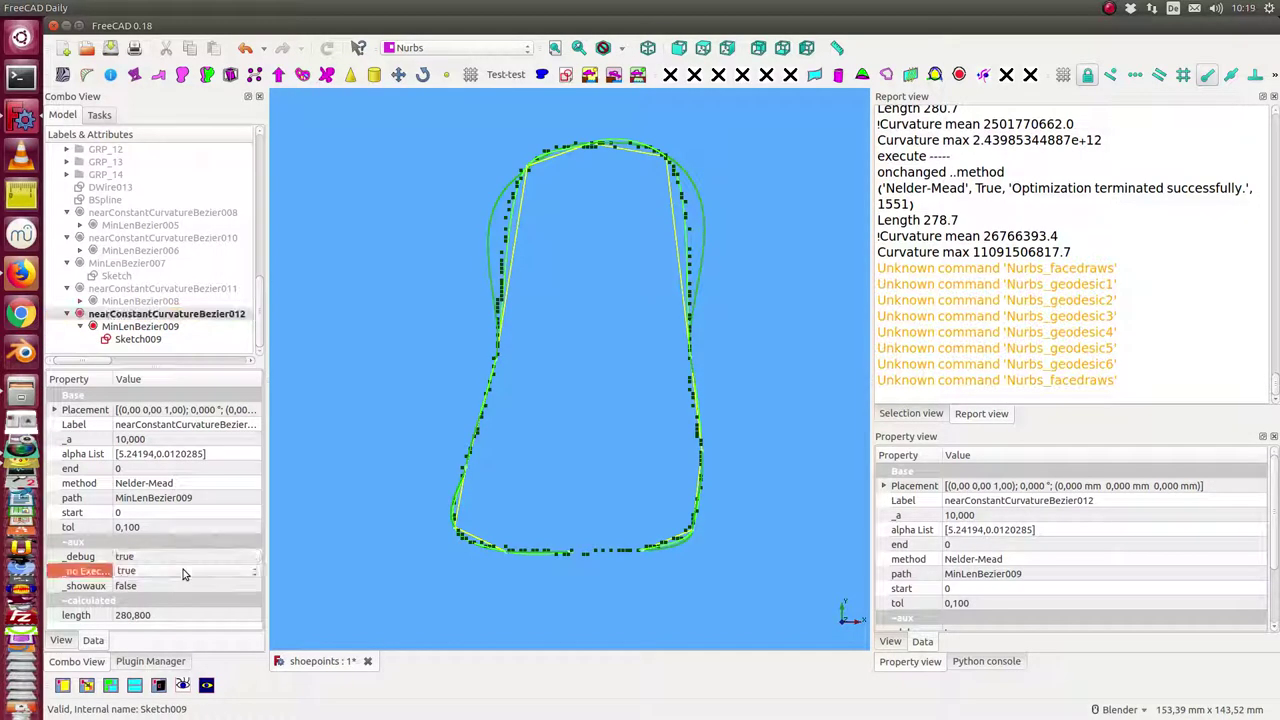
scroll(182, 573, "up", 1)
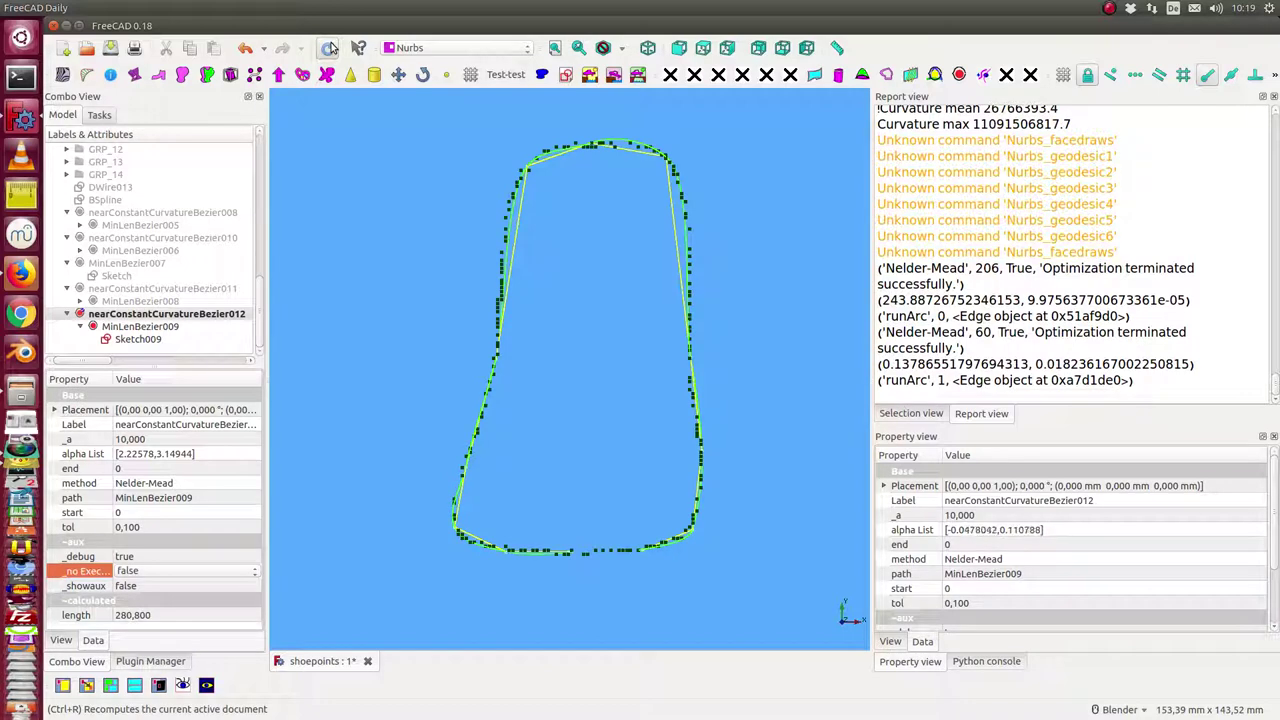
left_click(330, 48)
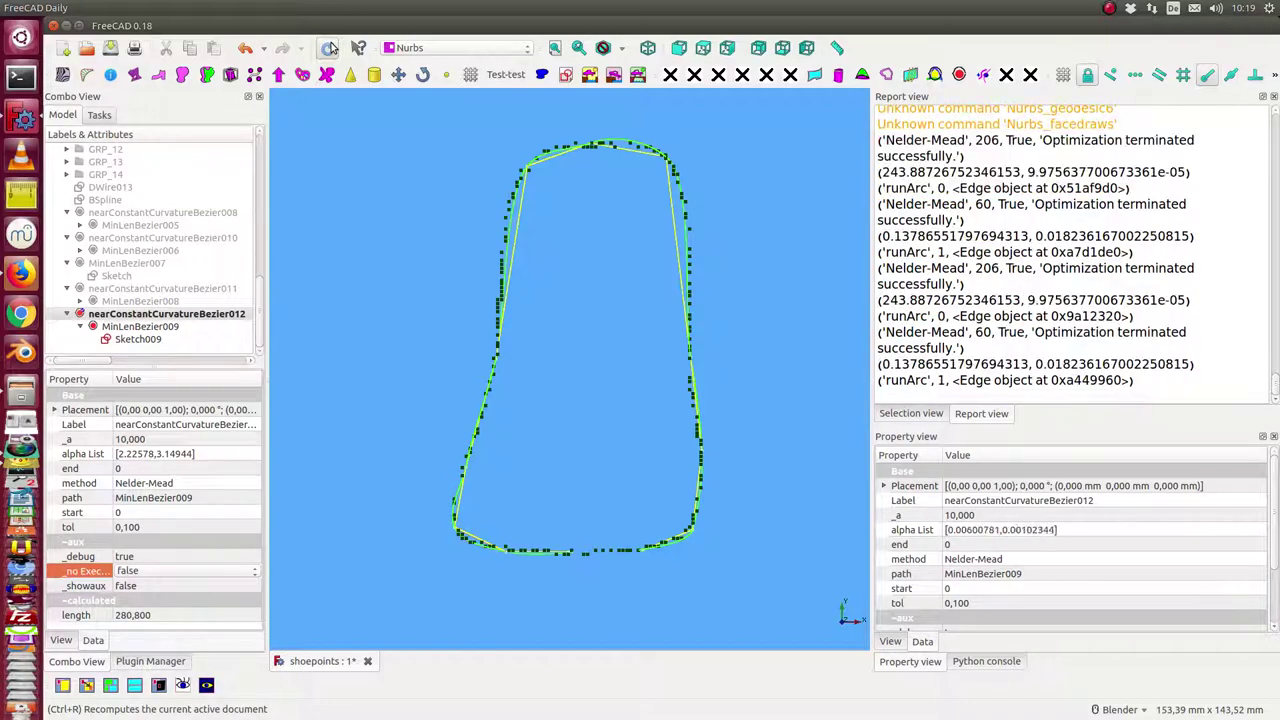